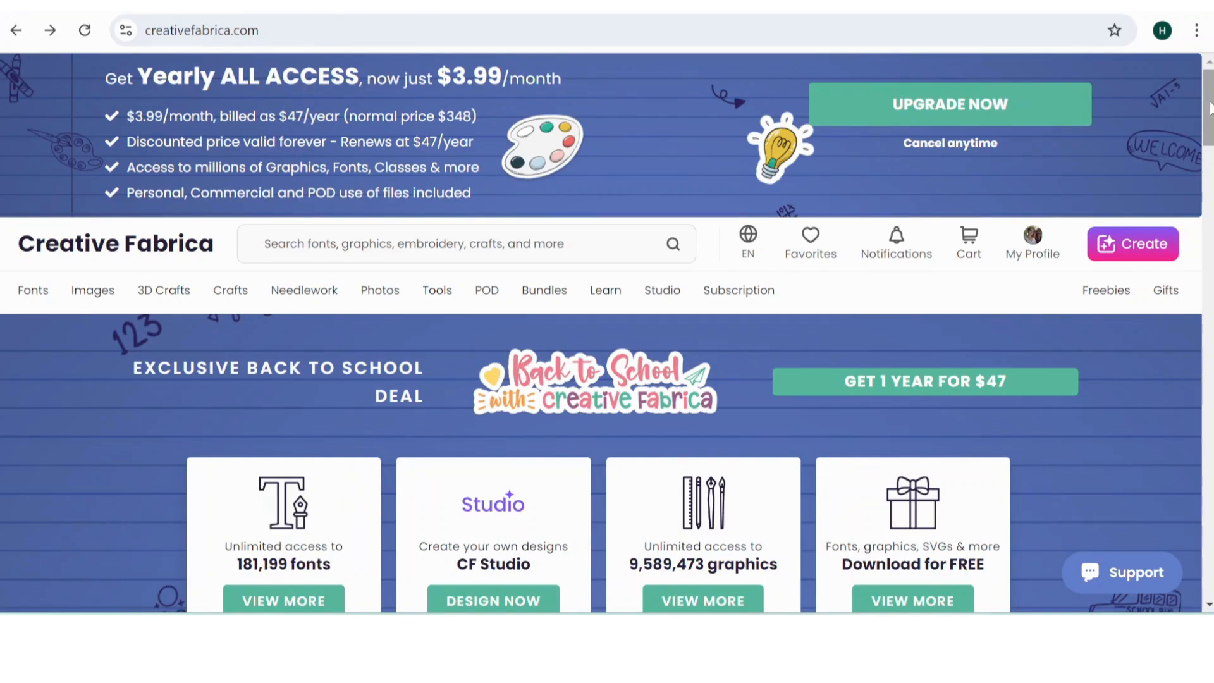
left_click_drag(1211, 110, 1212, 145)
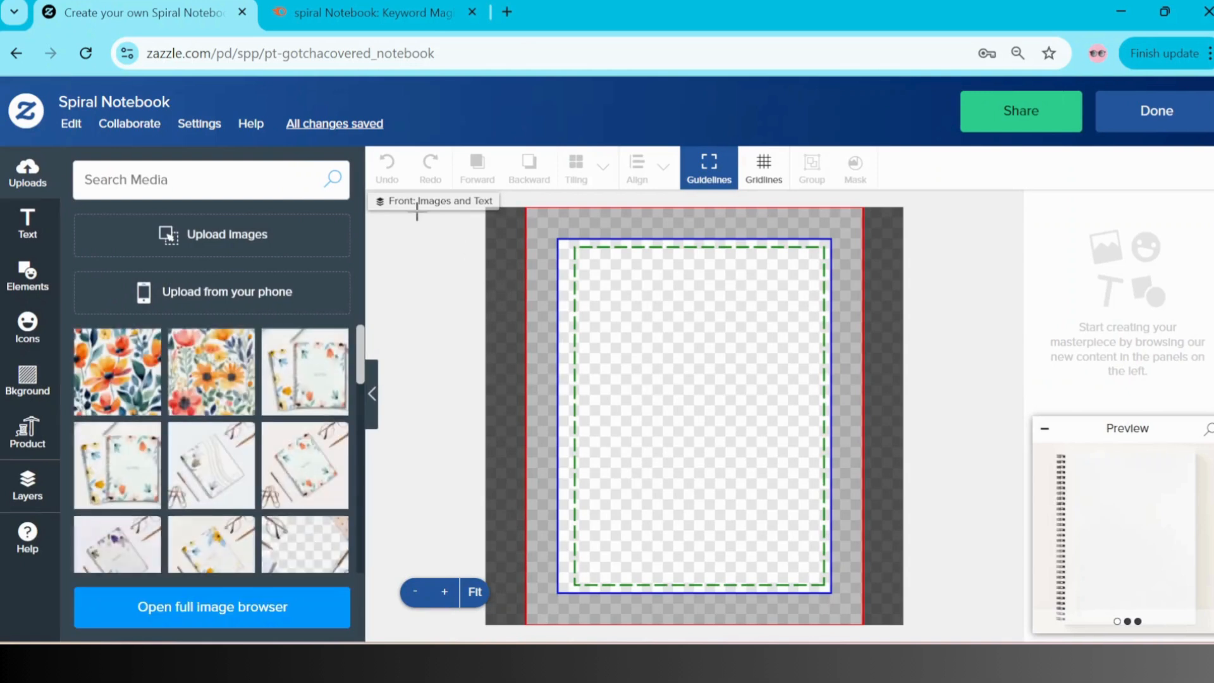
Upload the "flower only (3)" pattern image to the media library.
left_click(245, 241)
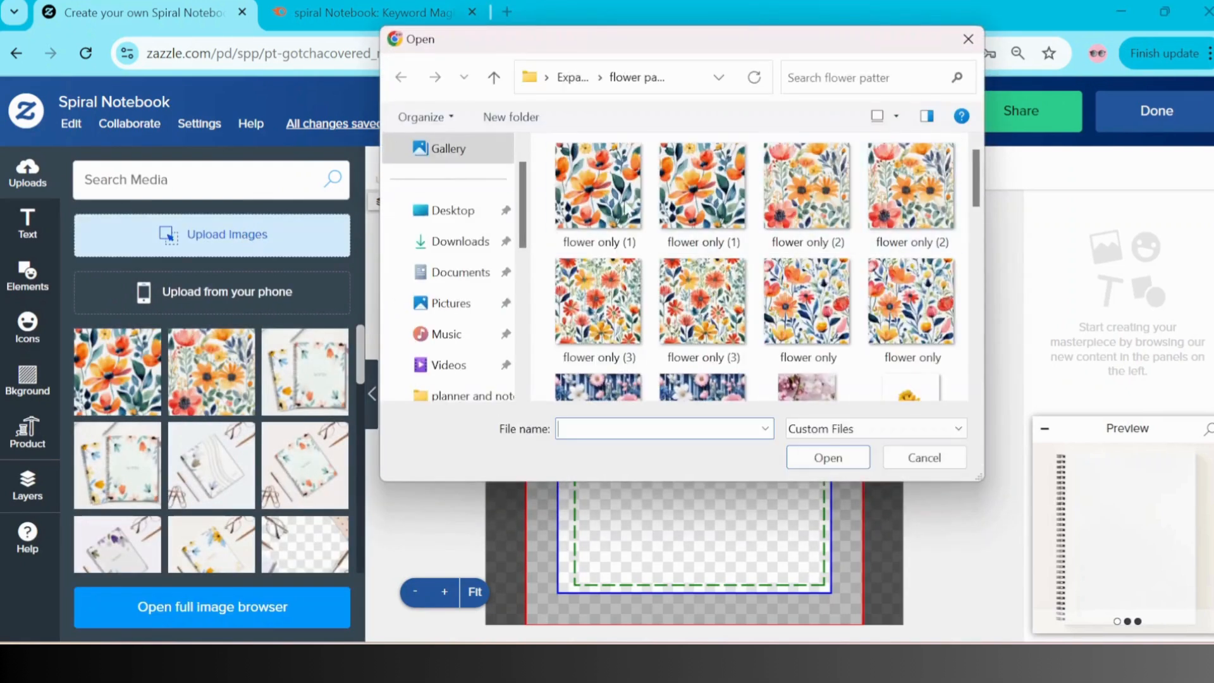
left_click(814, 319)
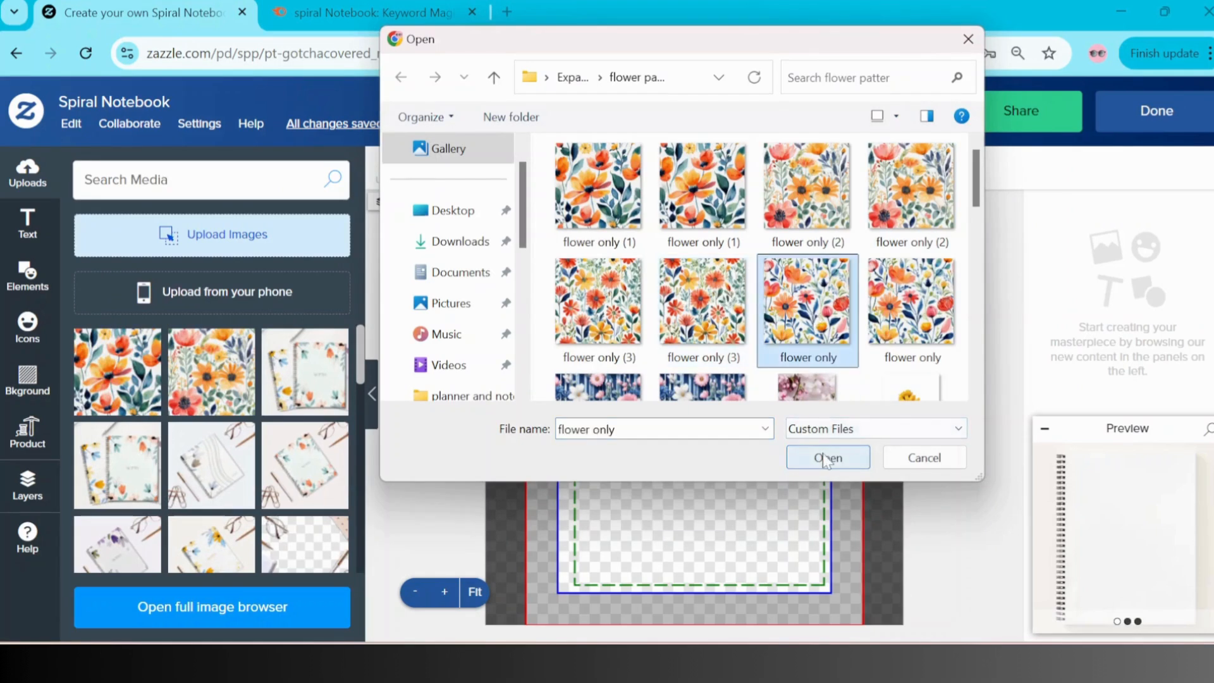
left_click(700, 305)
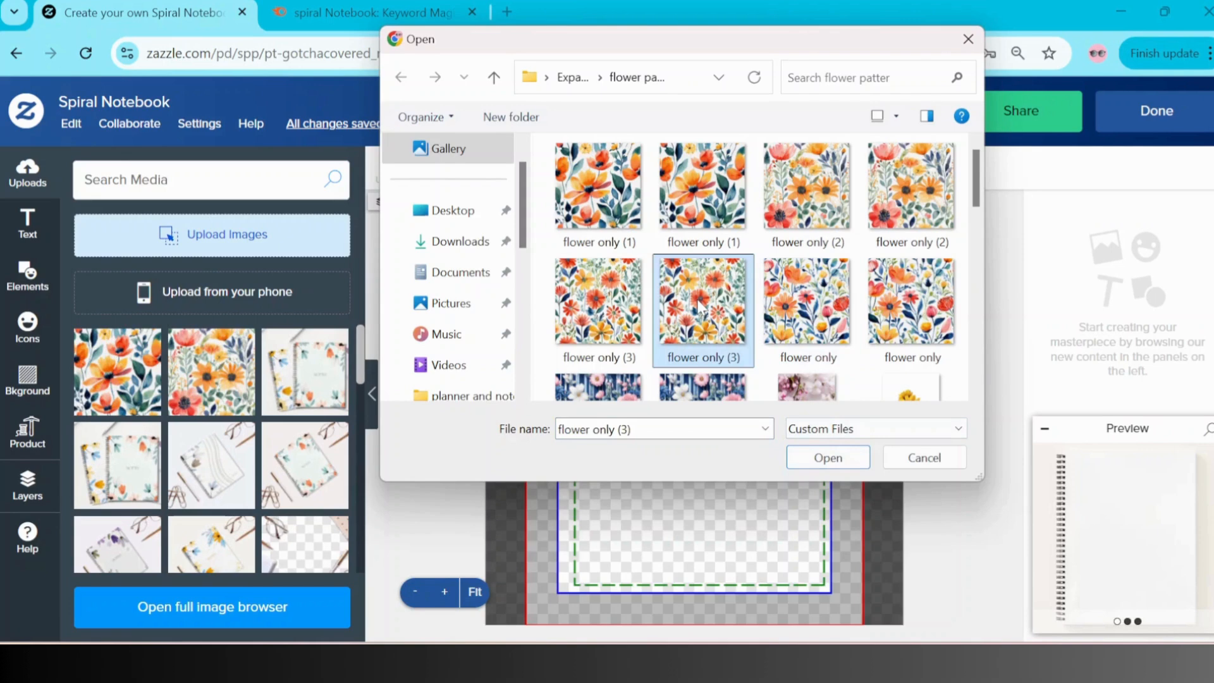
left_click(822, 462)
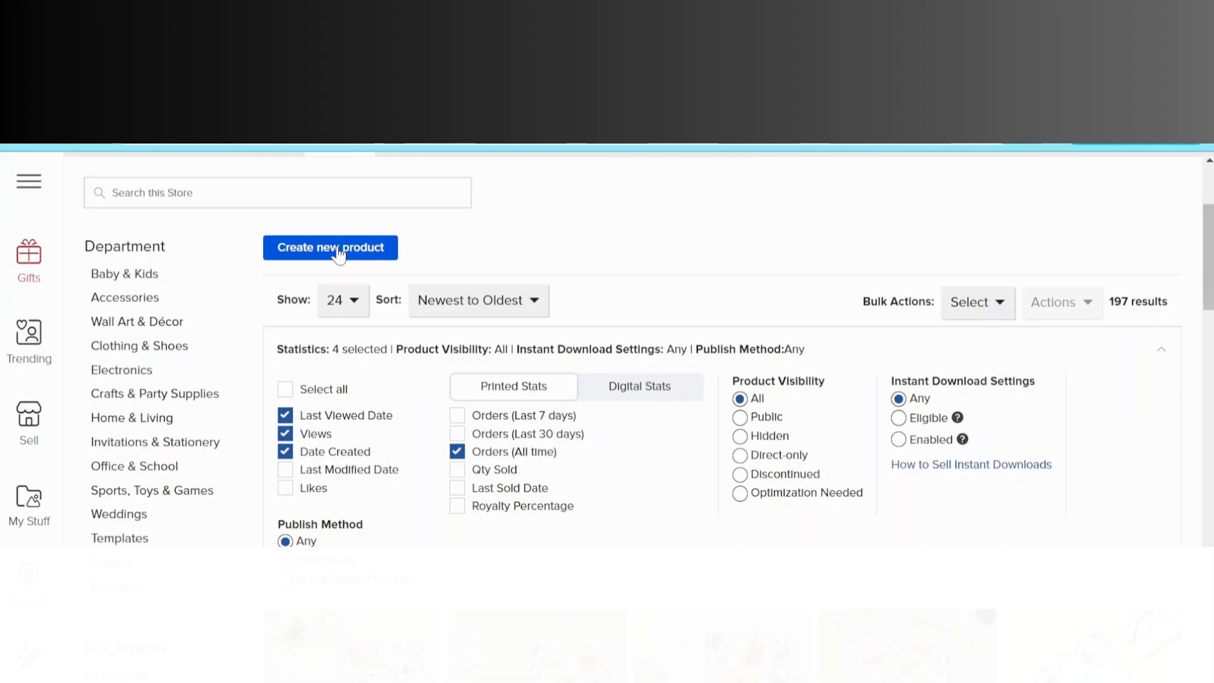
Start a new product in the Notebooks category and choose the Custom 8.5" x 11" Spiral Notebook.
left_click(340, 248)
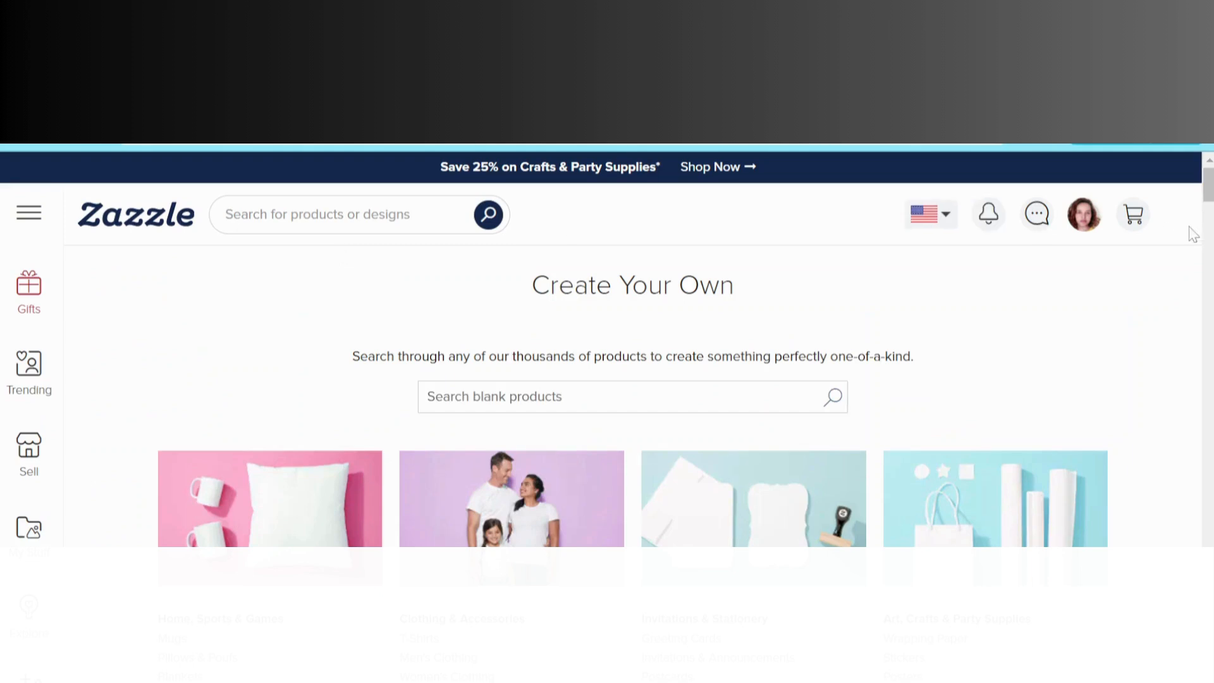
left_click_drag(1210, 205, 1210, 248)
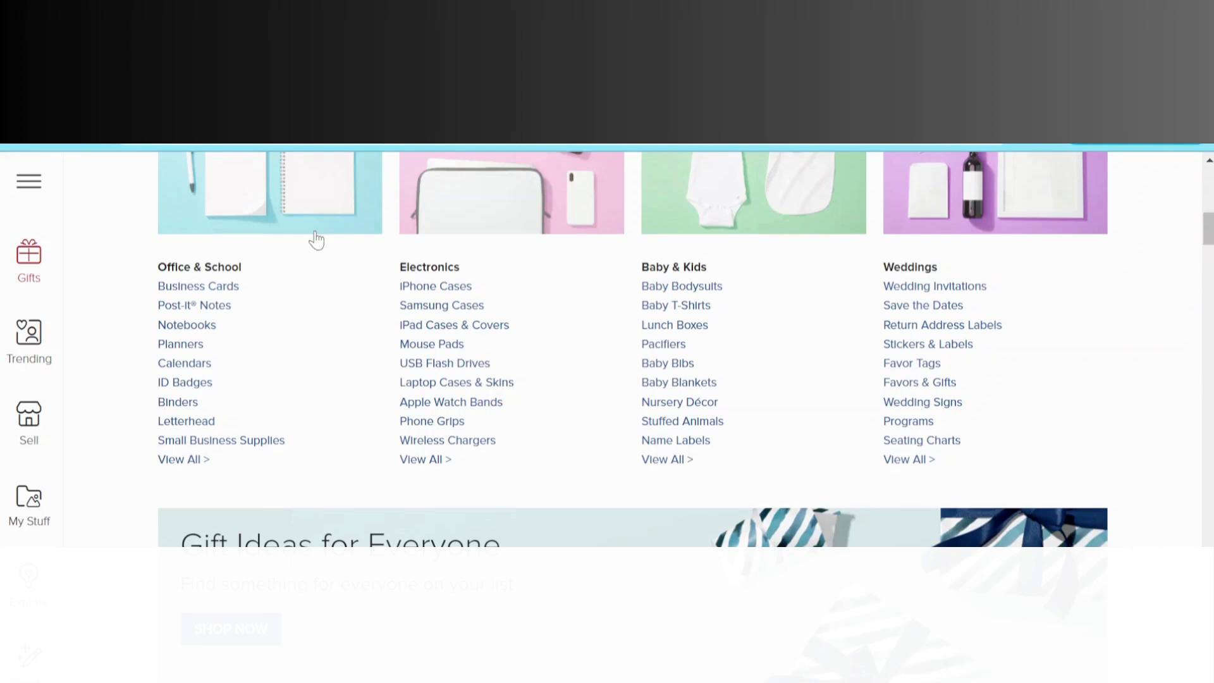
left_click(201, 330)
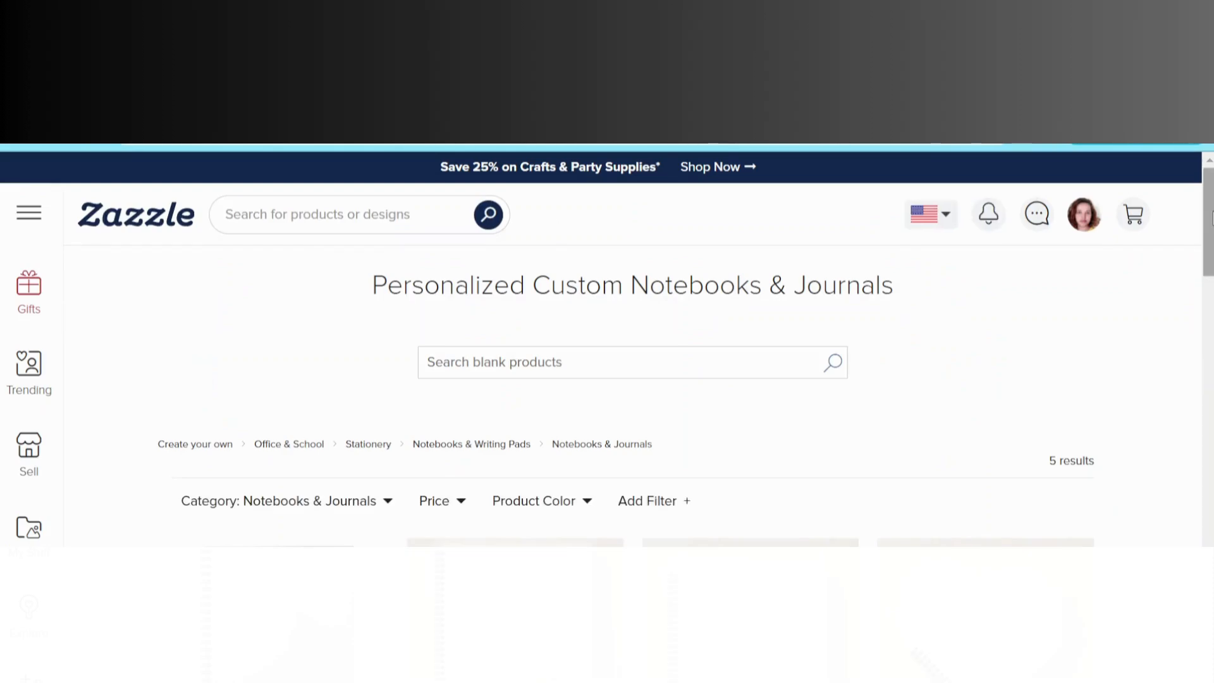
scroll(1211, 218, "down", 5)
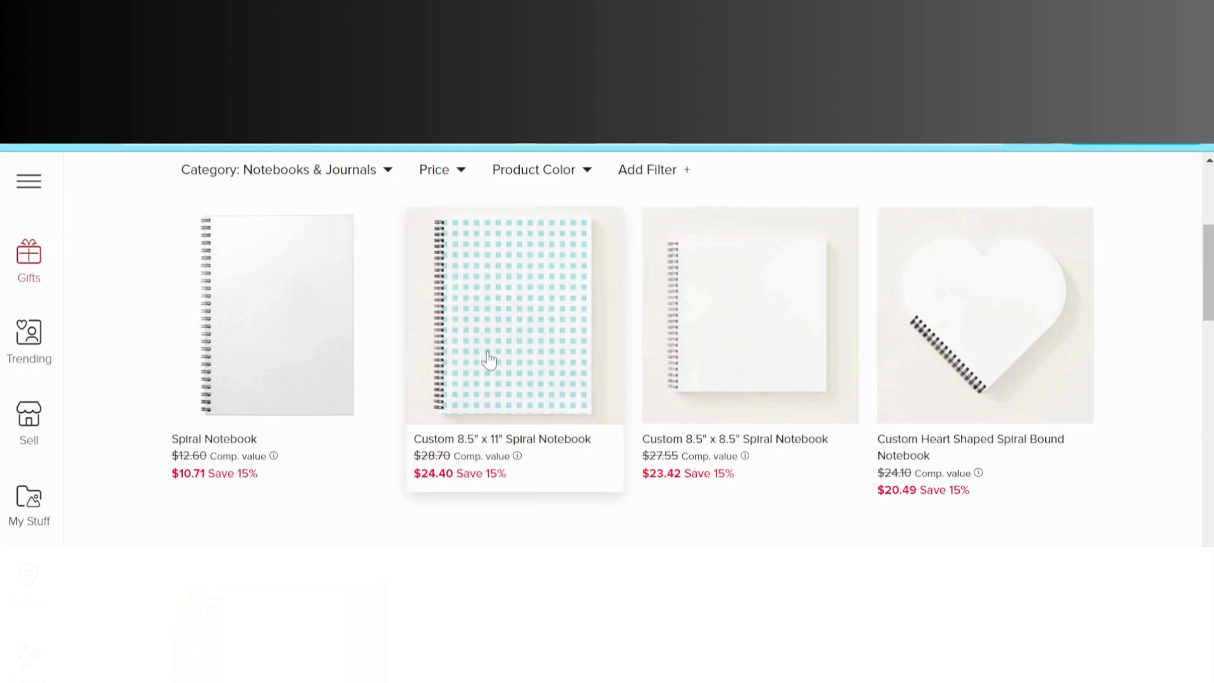
left_click(488, 352)
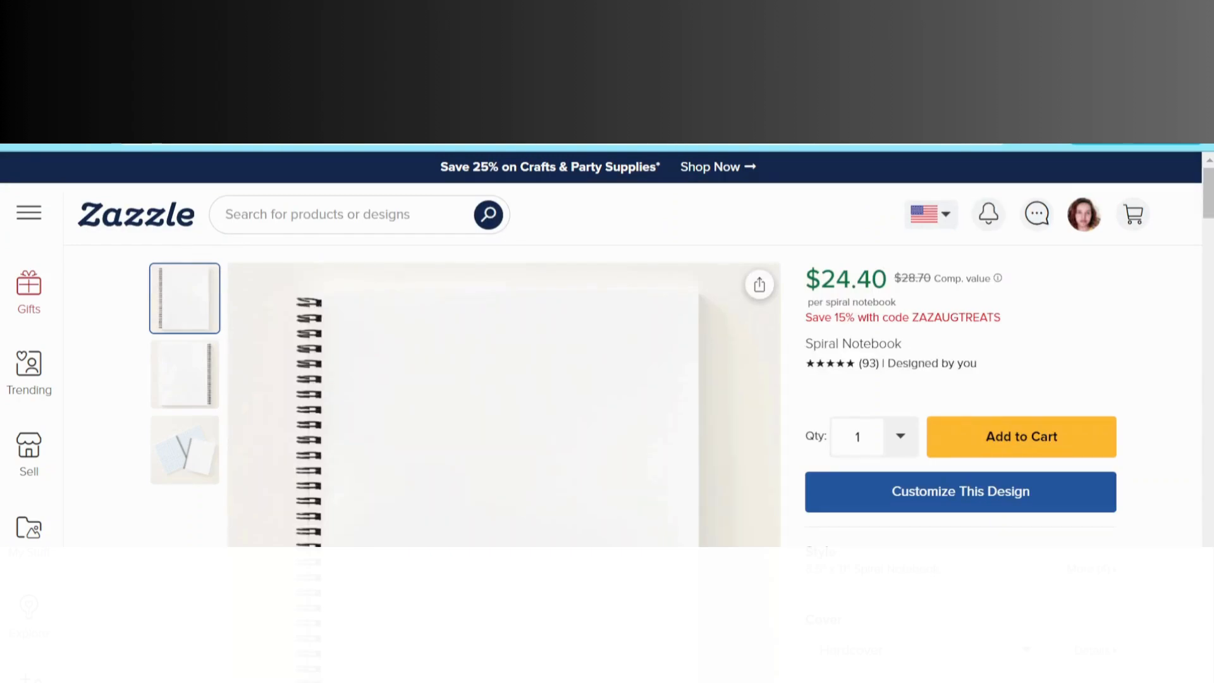
Set the notebook's cover to Softcover and open its design for customization.
scroll(1209, 214, "down", 2)
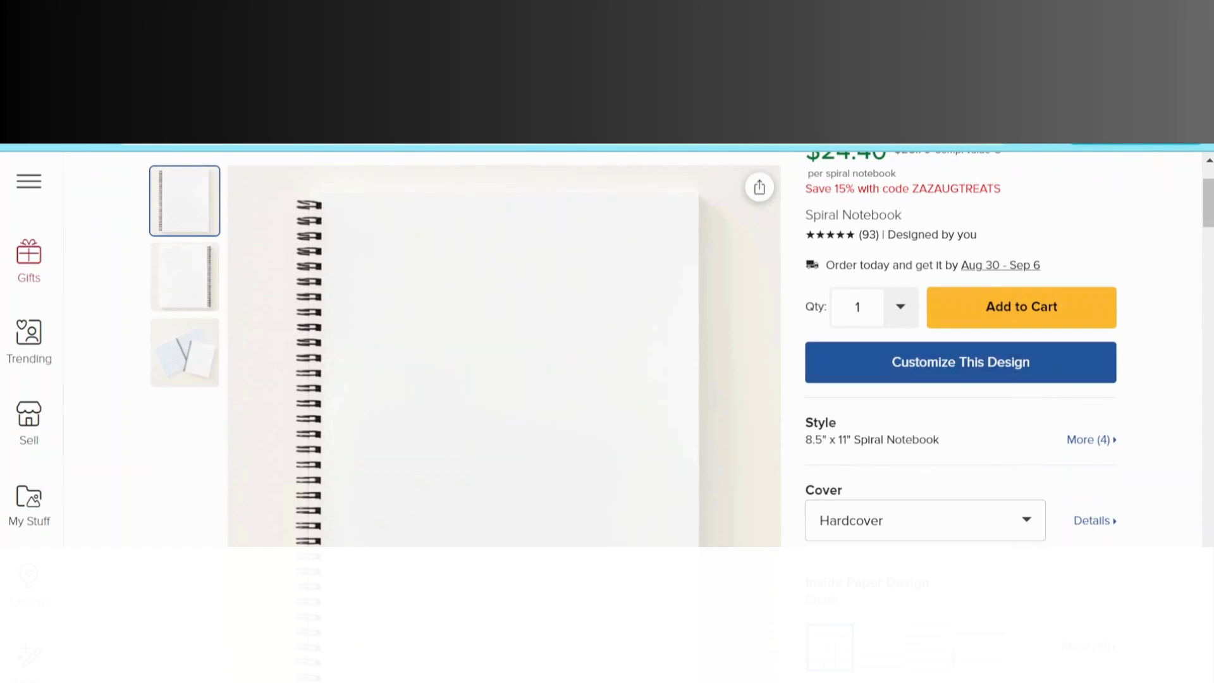
left_click(1030, 526)
left_click(873, 600)
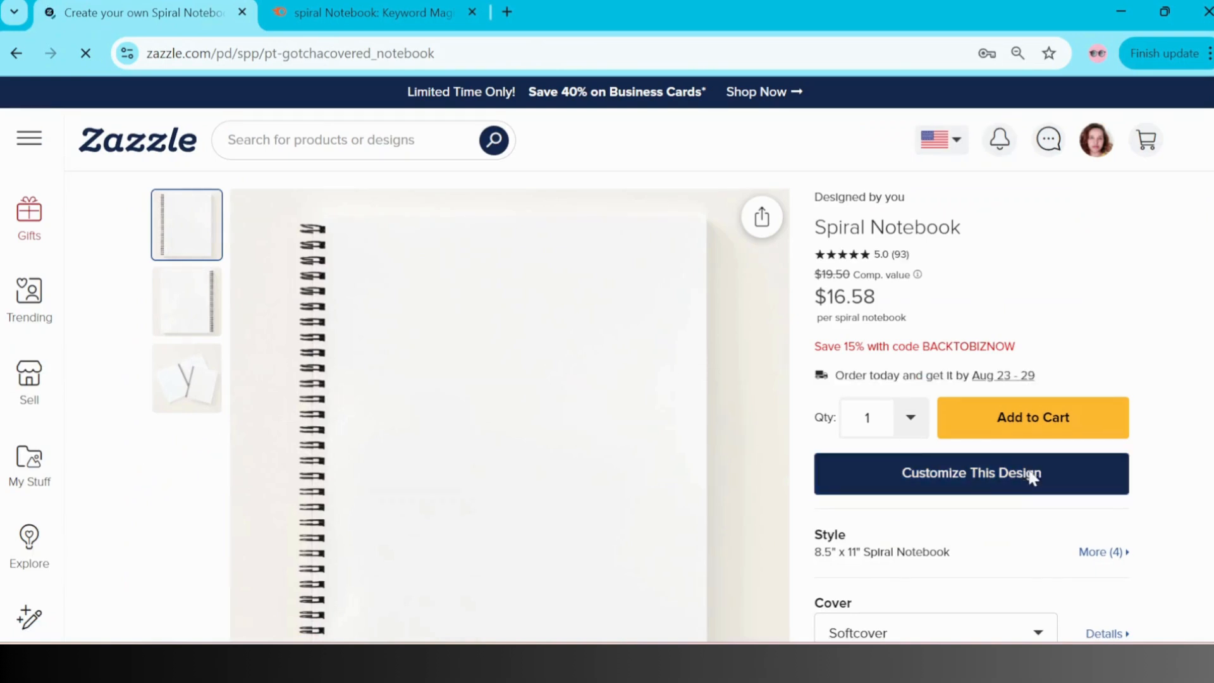
left_click(1030, 476)
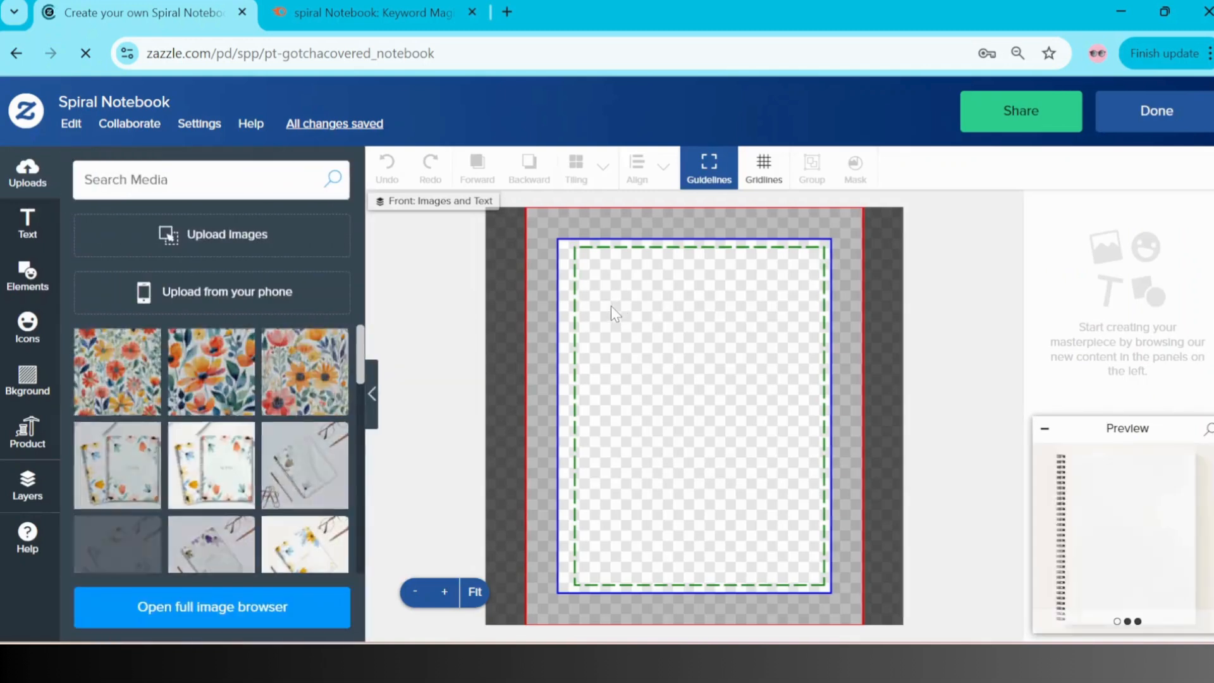
Upload the "flower only" pattern image and make it fill the whole front cover design area.
left_click(201, 241)
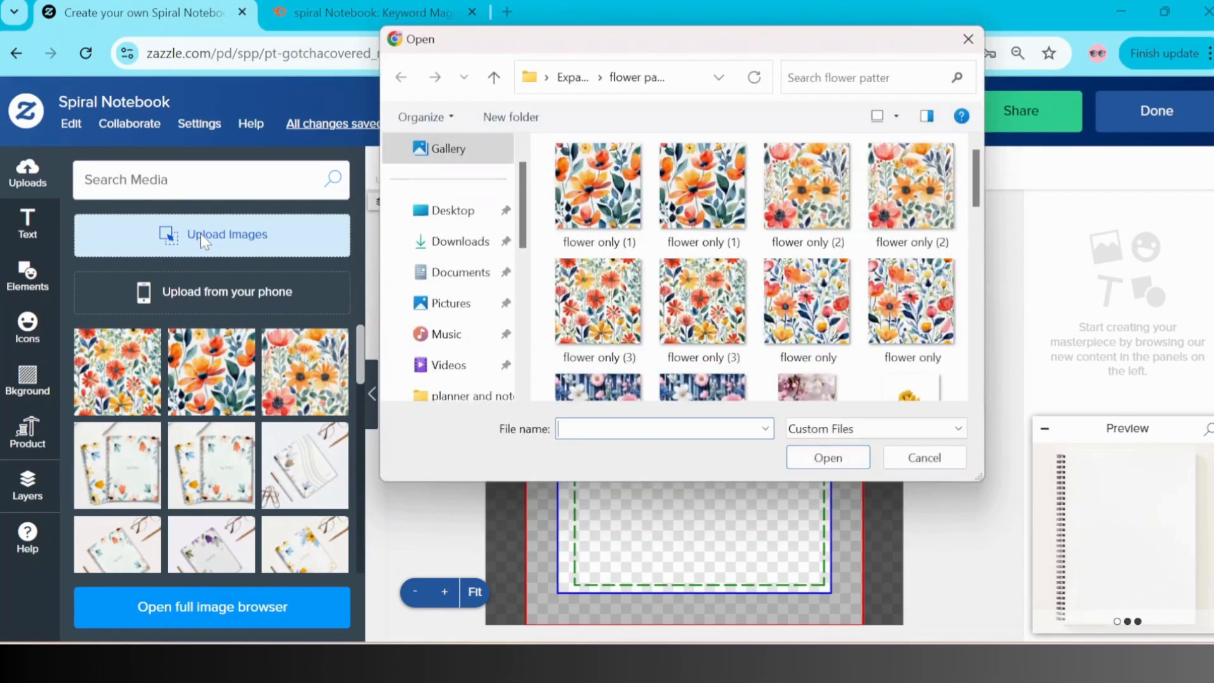
left_click(911, 304)
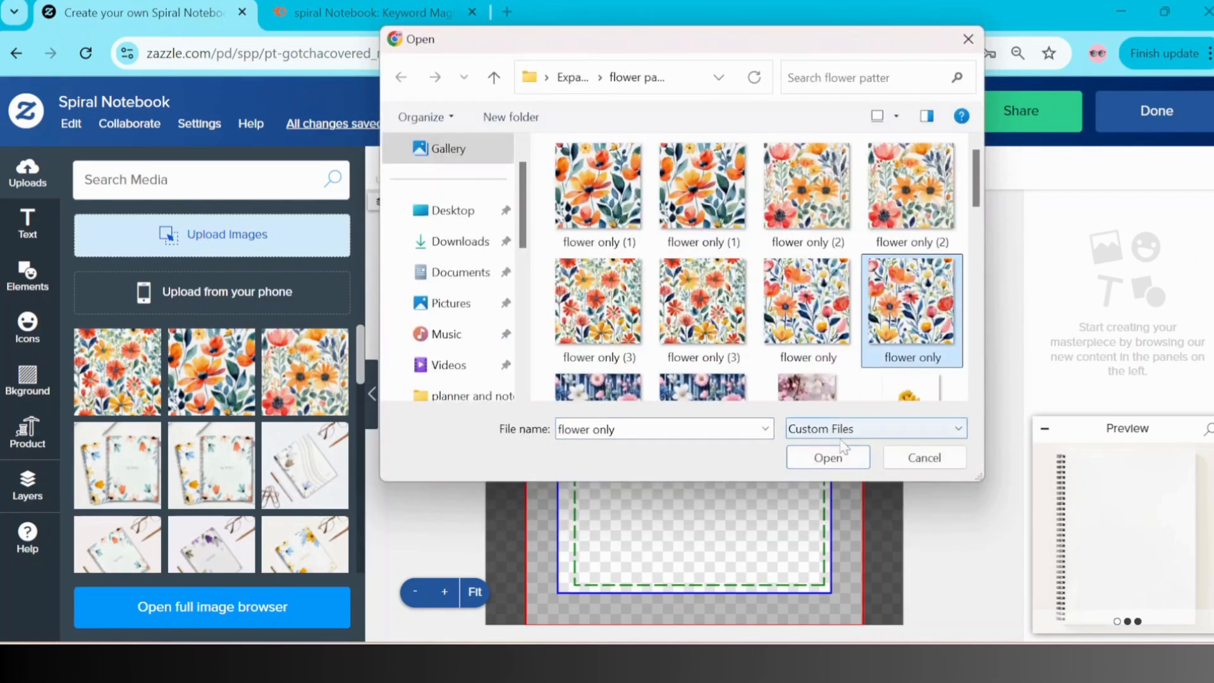
left_click(826, 459)
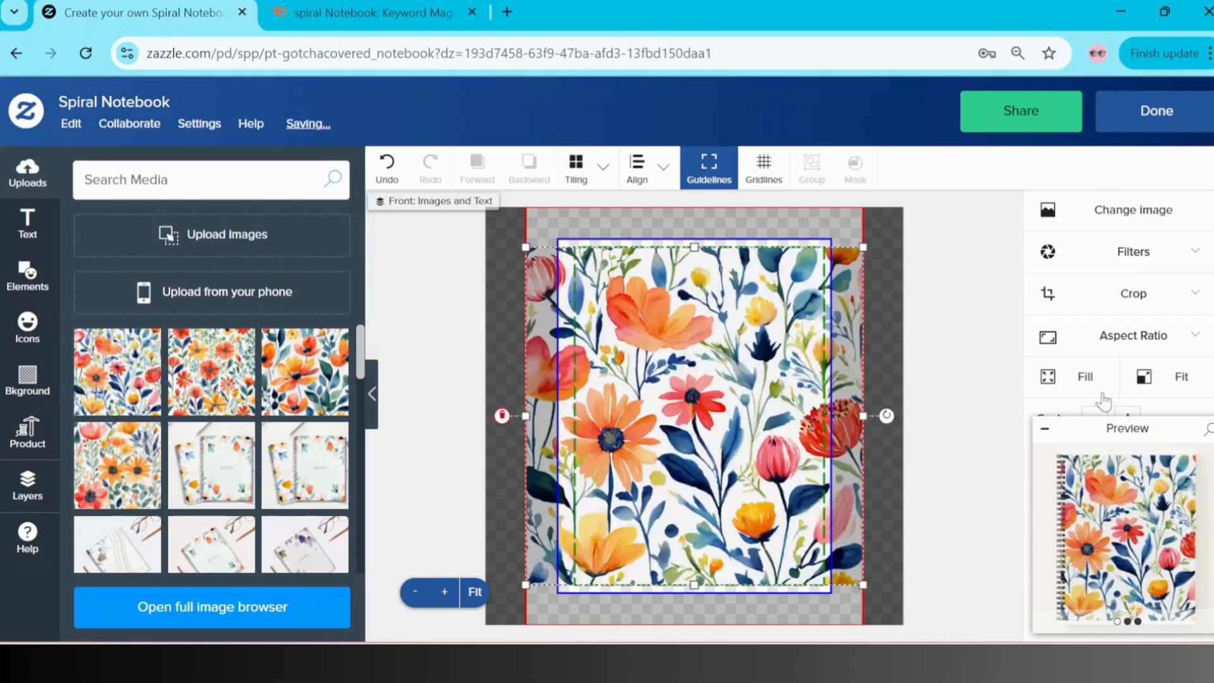
left_click(1095, 387)
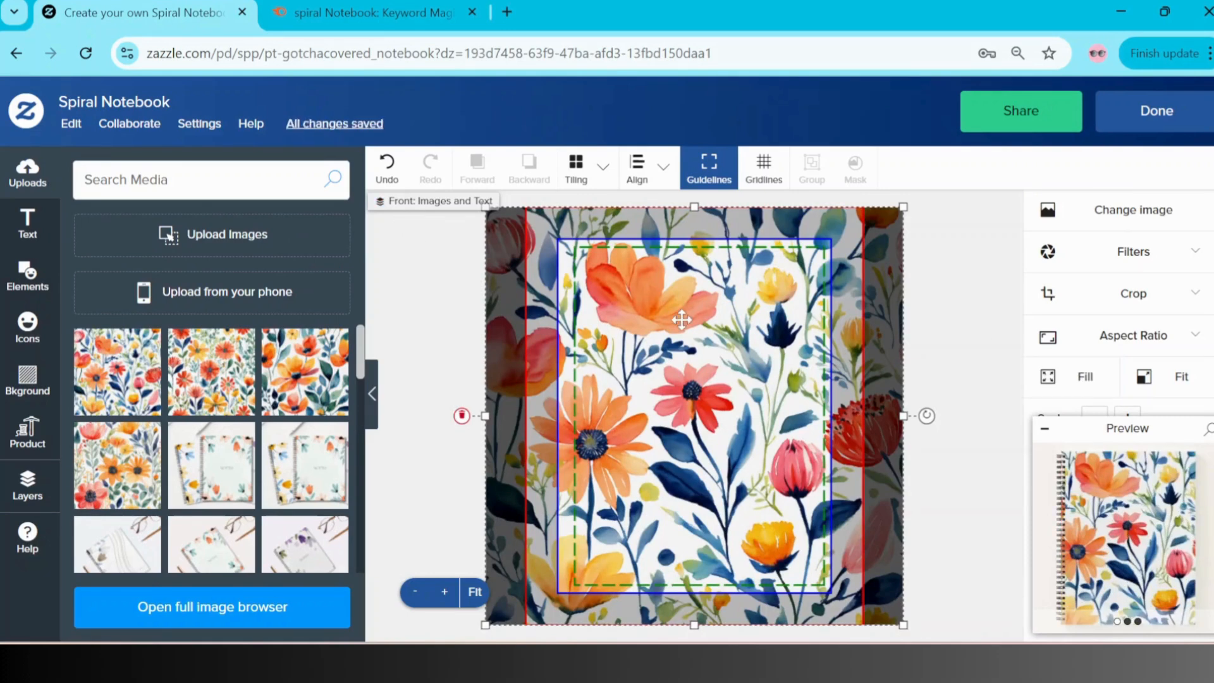
Paste the flower pattern onto the notebook's back cover and flip it horizontally.
left_click(425, 209)
left_click(426, 209)
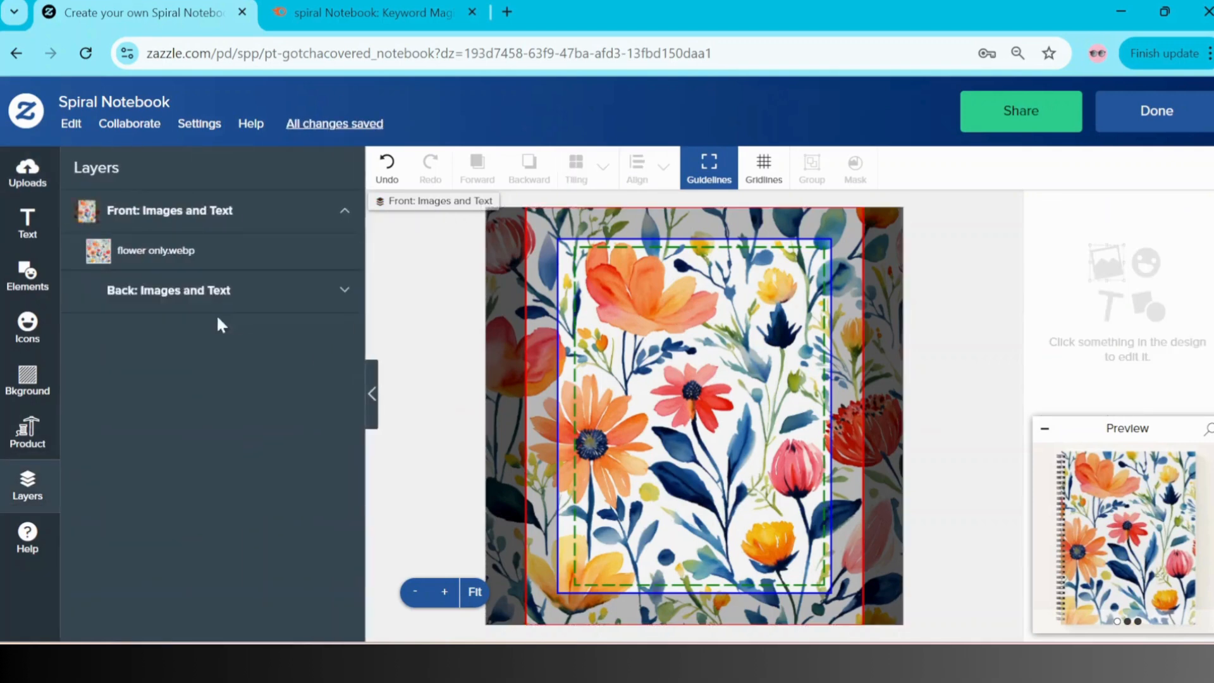
left_click(208, 310)
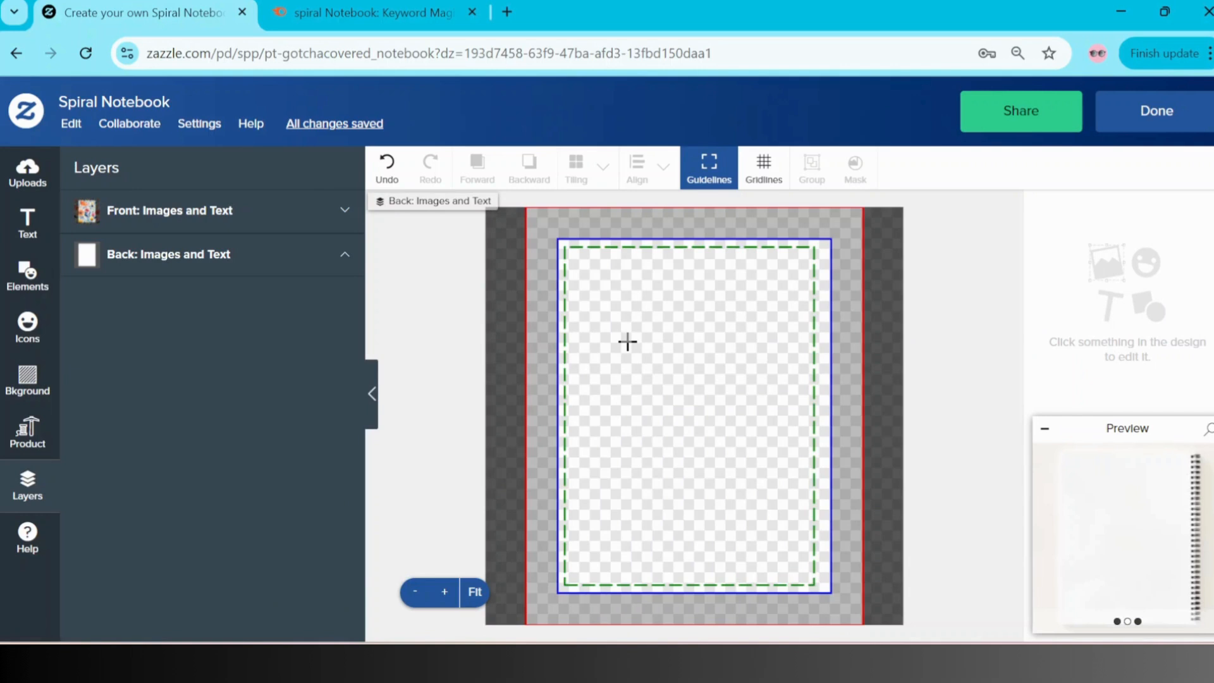
key("ctrl+v")
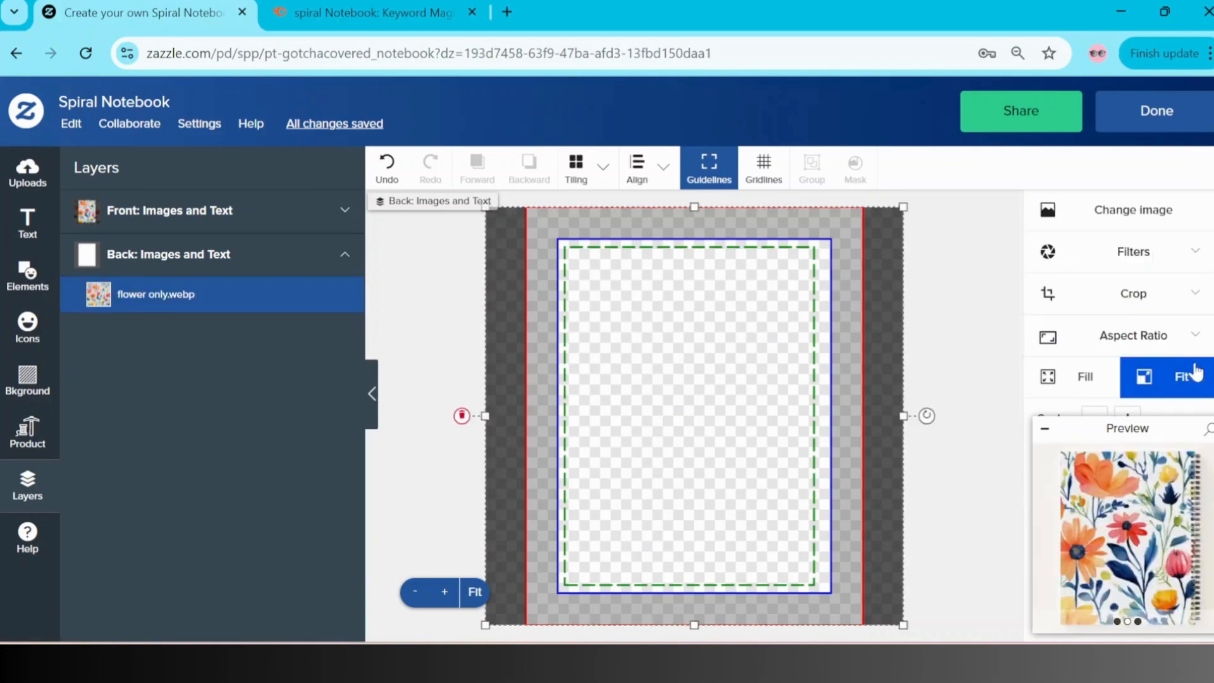
left_click(1094, 303)
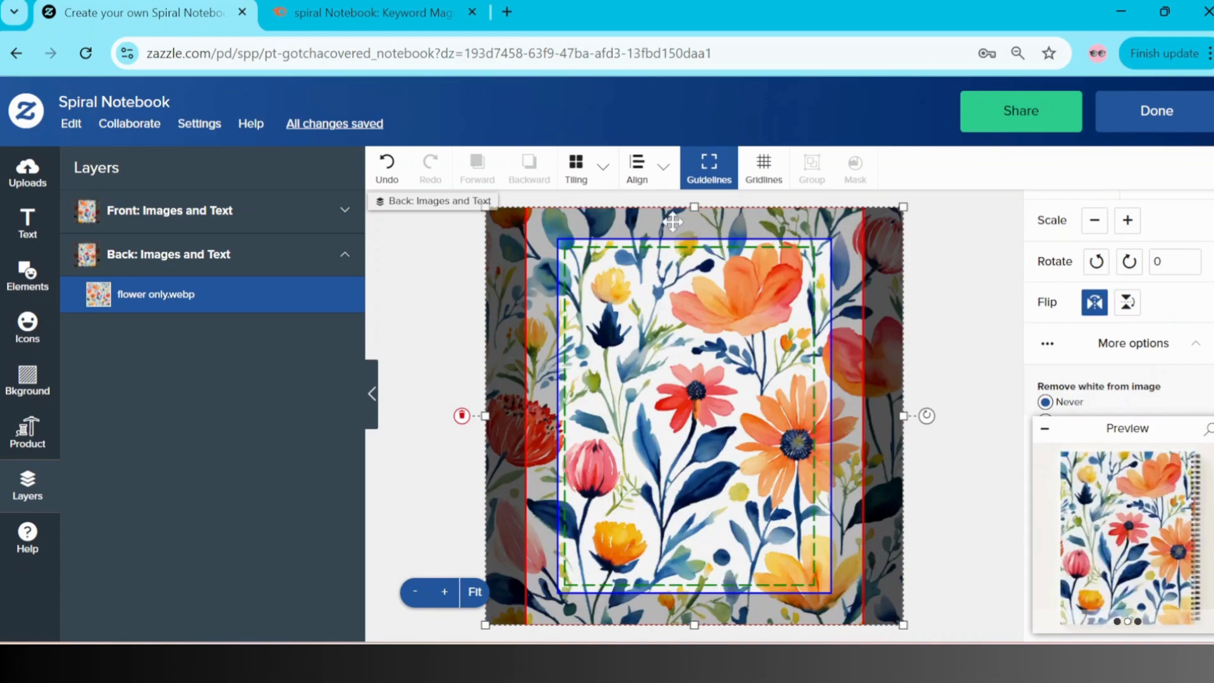
Add a rounded-corner rectangle to the front cover and shrink its height into a narrow banner near the lower edge.
left_click(203, 214)
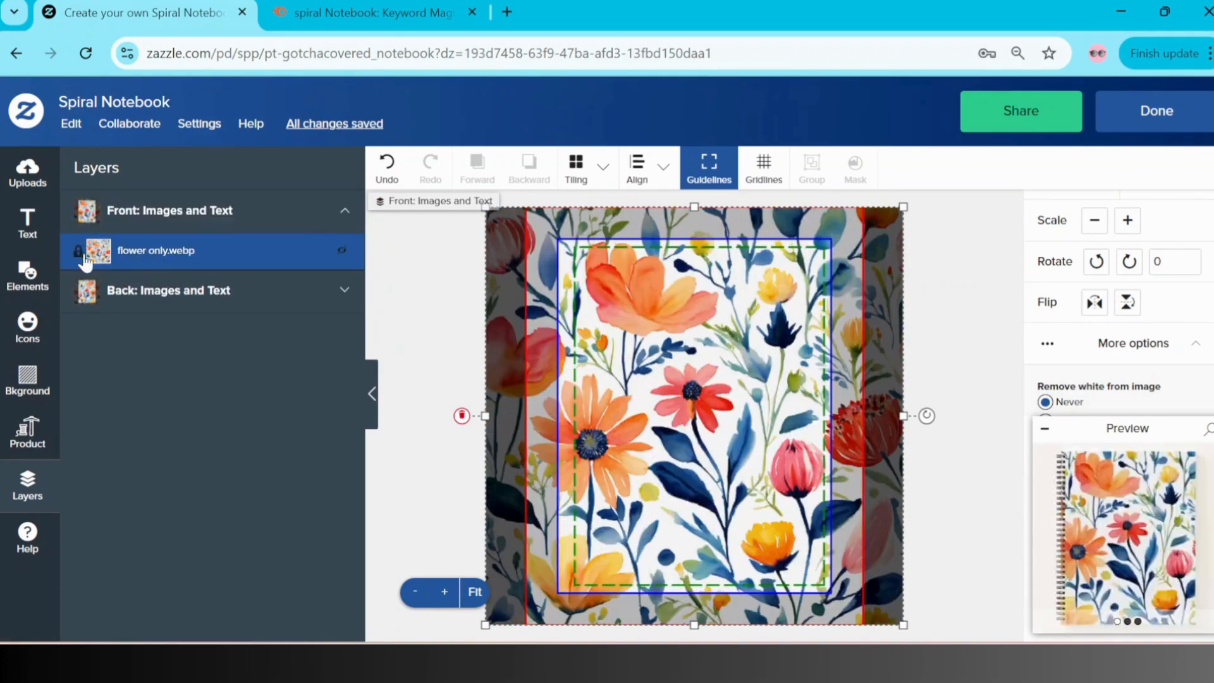
left_click(30, 283)
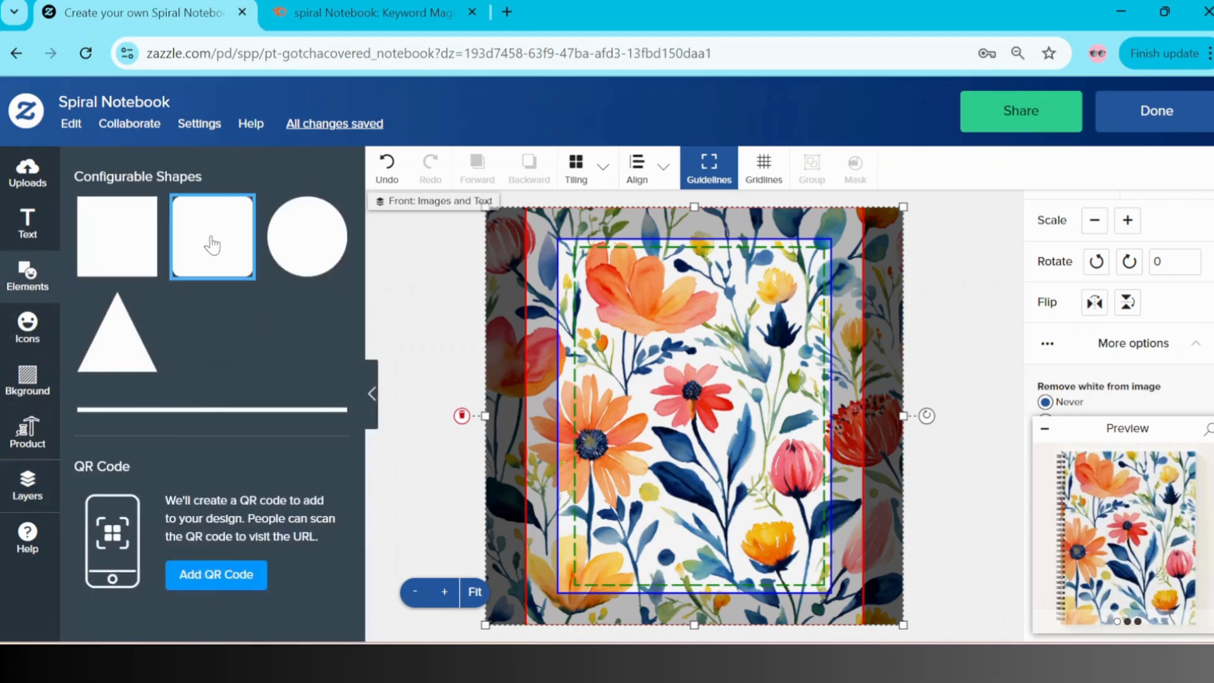
left_click(213, 244)
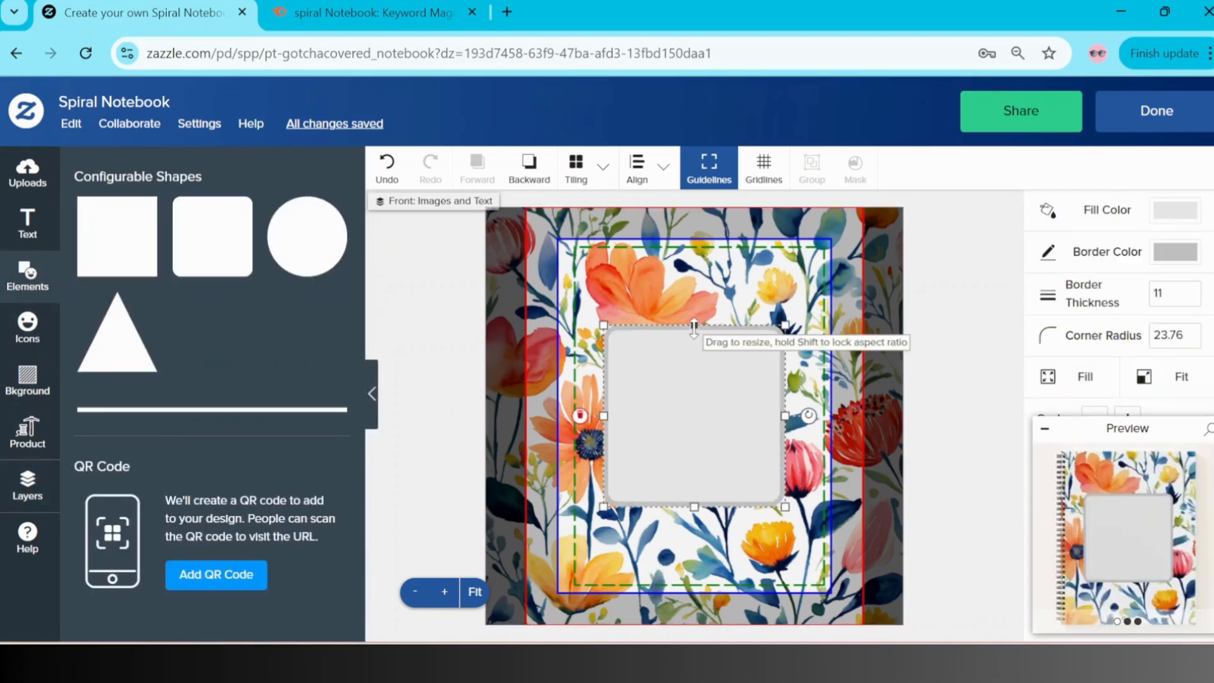
left_click_drag(695, 325, 714, 527)
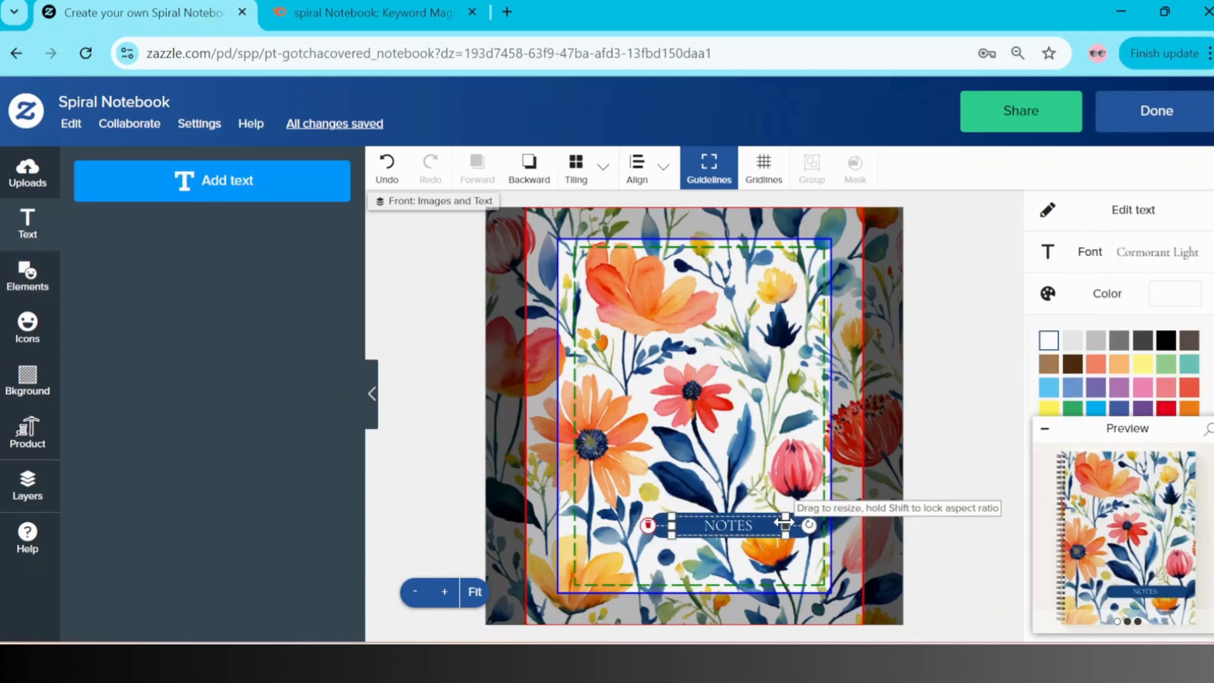
Widen the NOTES text box on the front cover and shorten the blue banner behind it from its outer edge.
left_click_drag(784, 522, 805, 523)
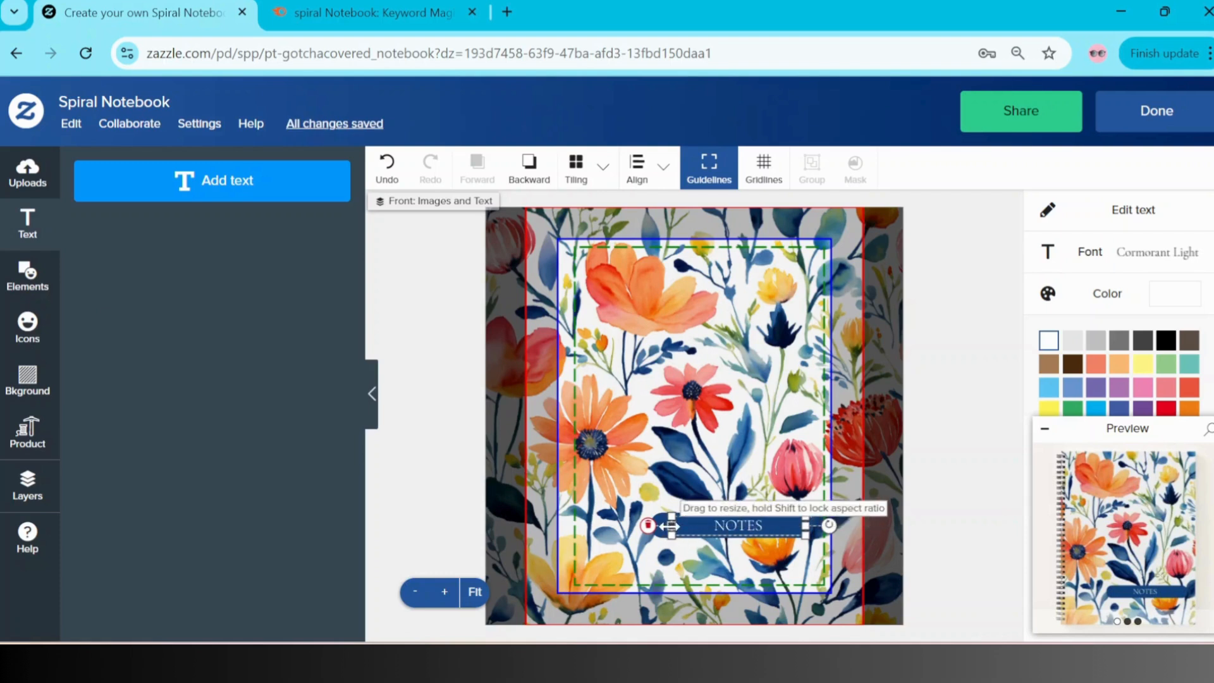
left_click(652, 526)
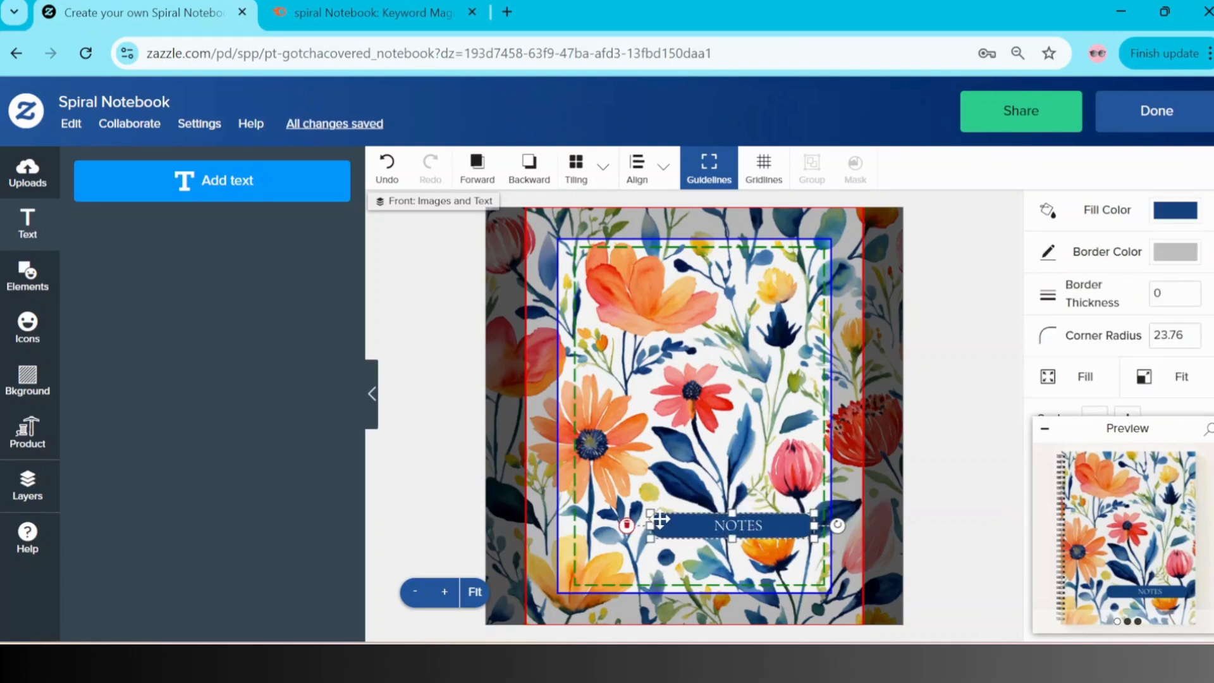
left_click_drag(651, 525, 667, 526)
Label the NOTES text "YOUR TEXT HERE" for the product page and show the design's layers.
left_click(735, 525)
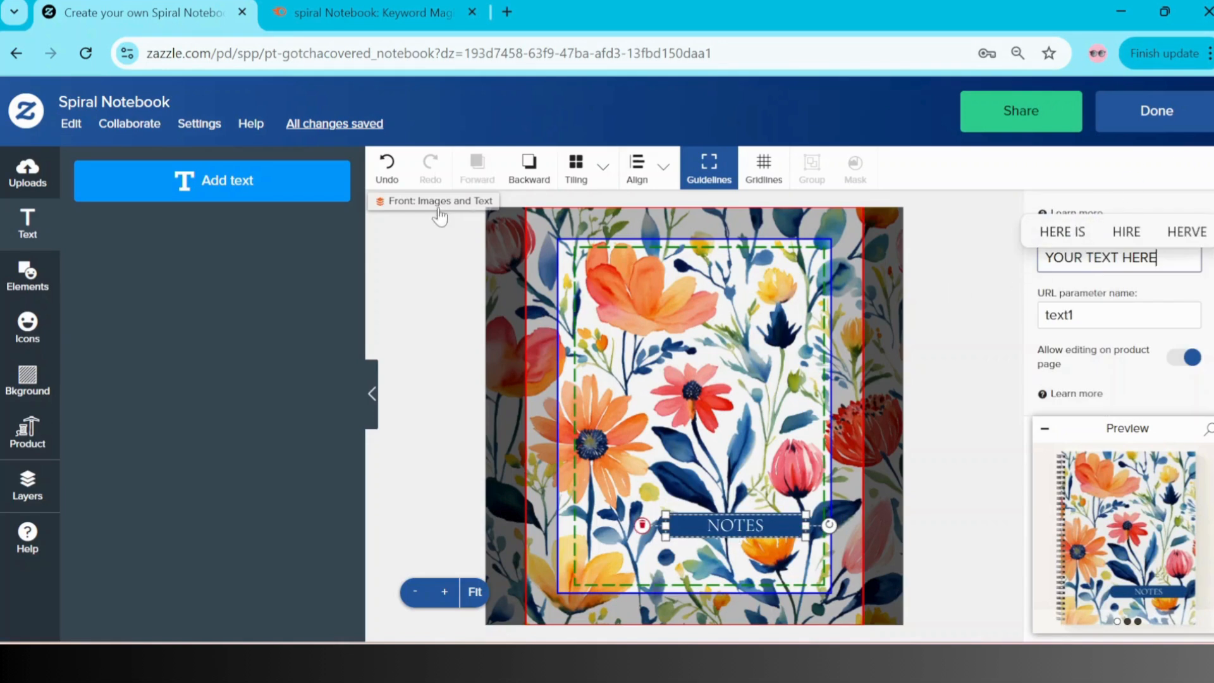
left_click(440, 202)
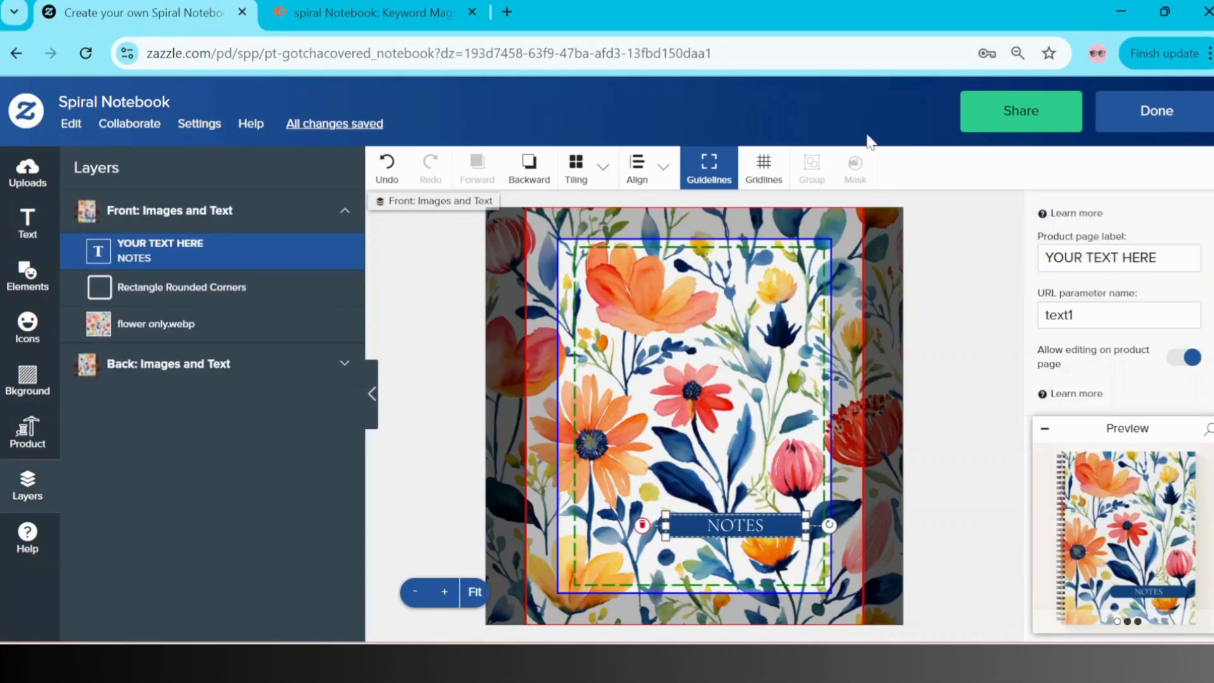
Check the enlarged previews of the notebook's front and back covers and finish the design.
left_click(1164, 450)
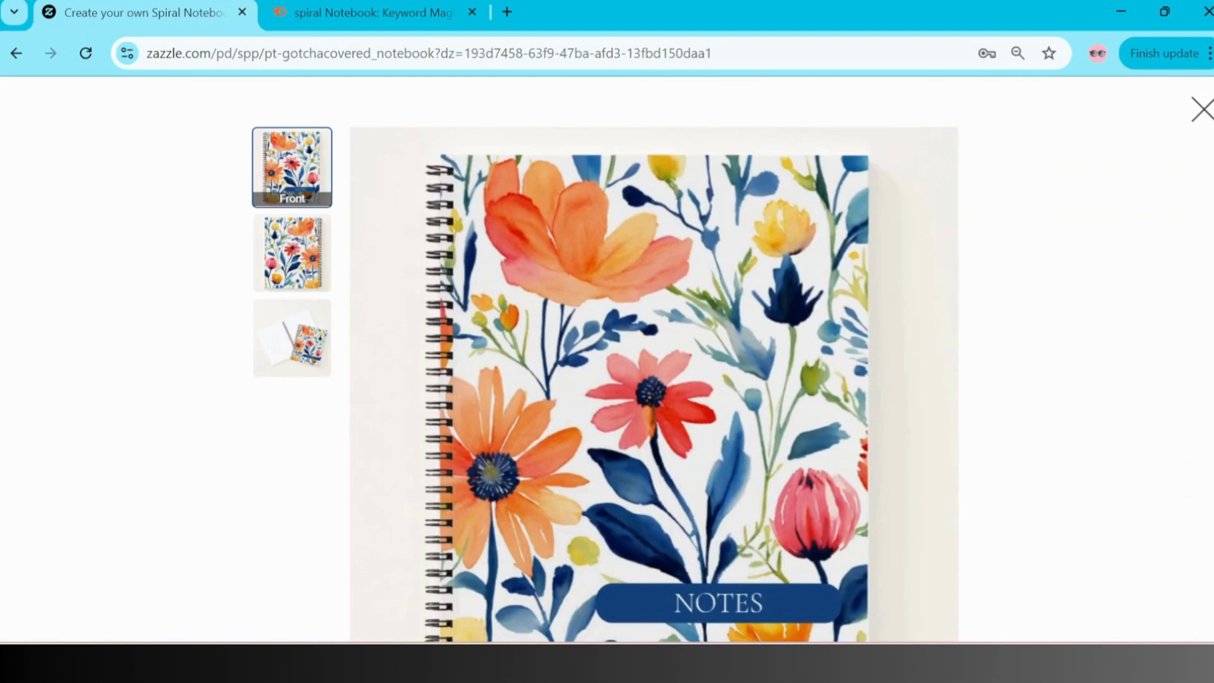
scroll(655, 366, "down", 2)
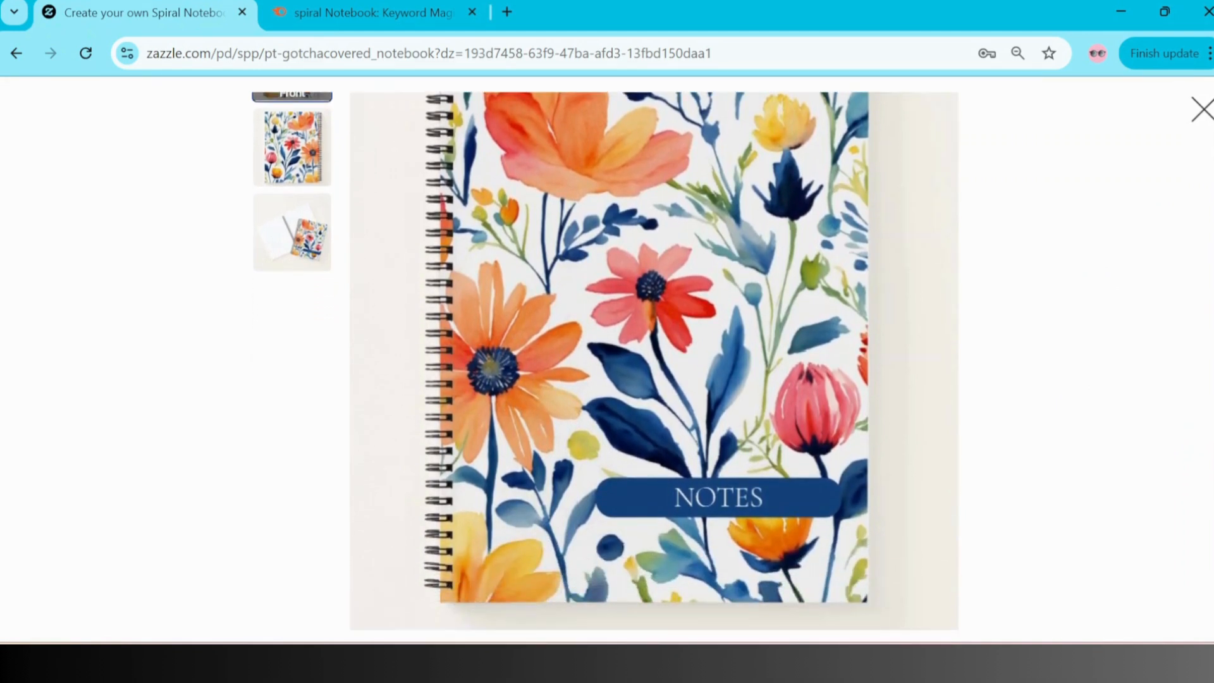
left_click(292, 148)
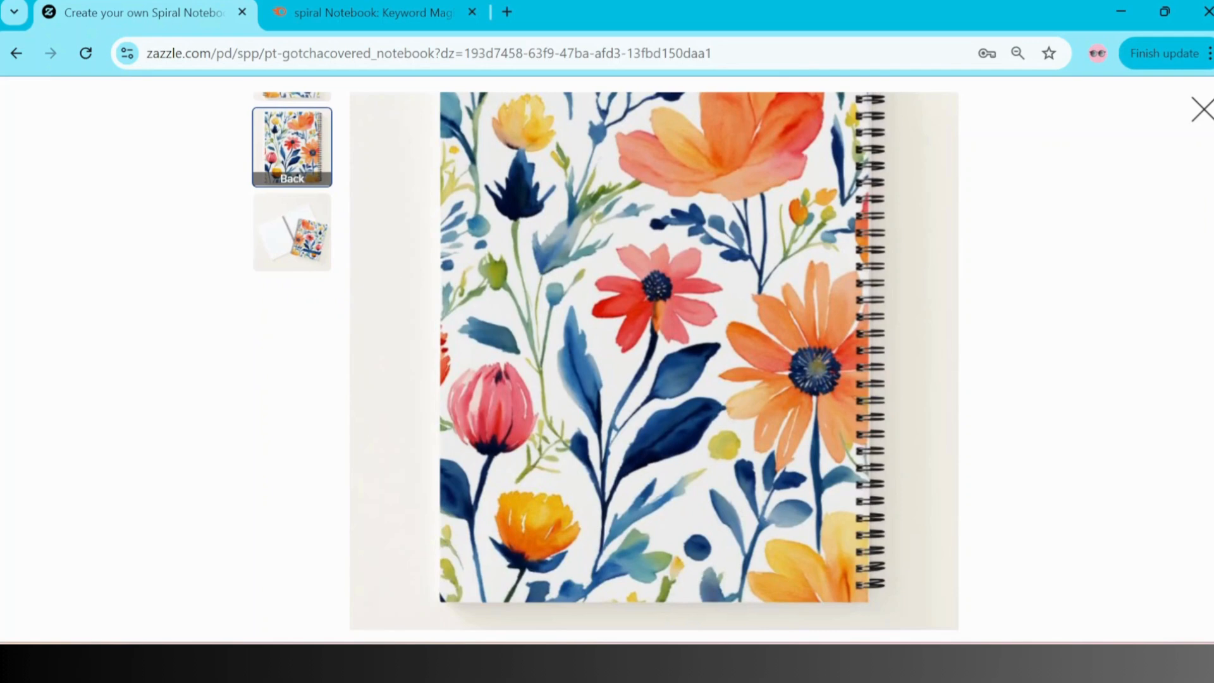
scroll(655, 367, "up", 2)
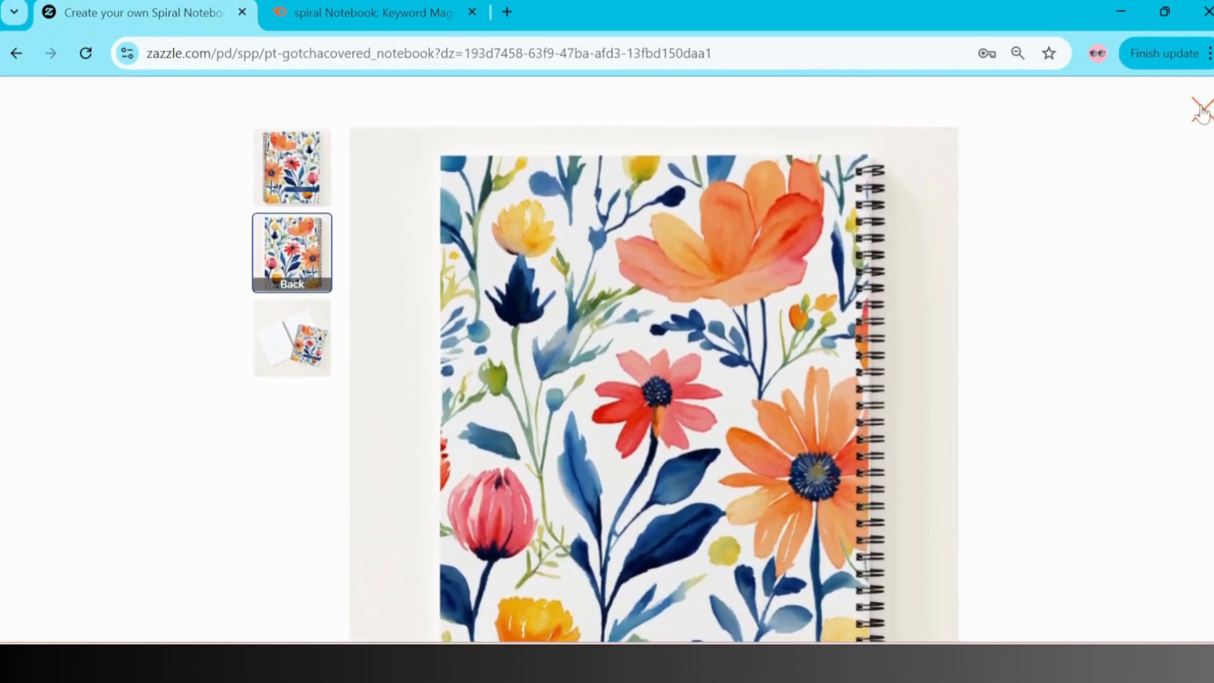
left_click(1202, 111)
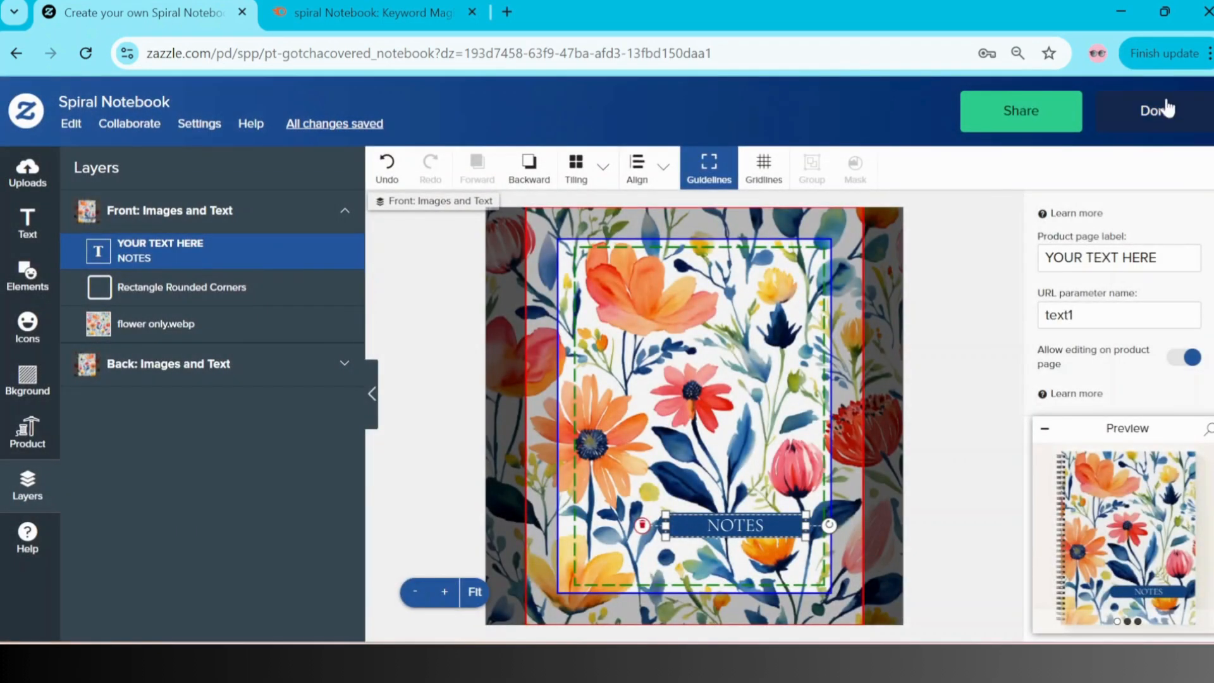
left_click(1156, 112)
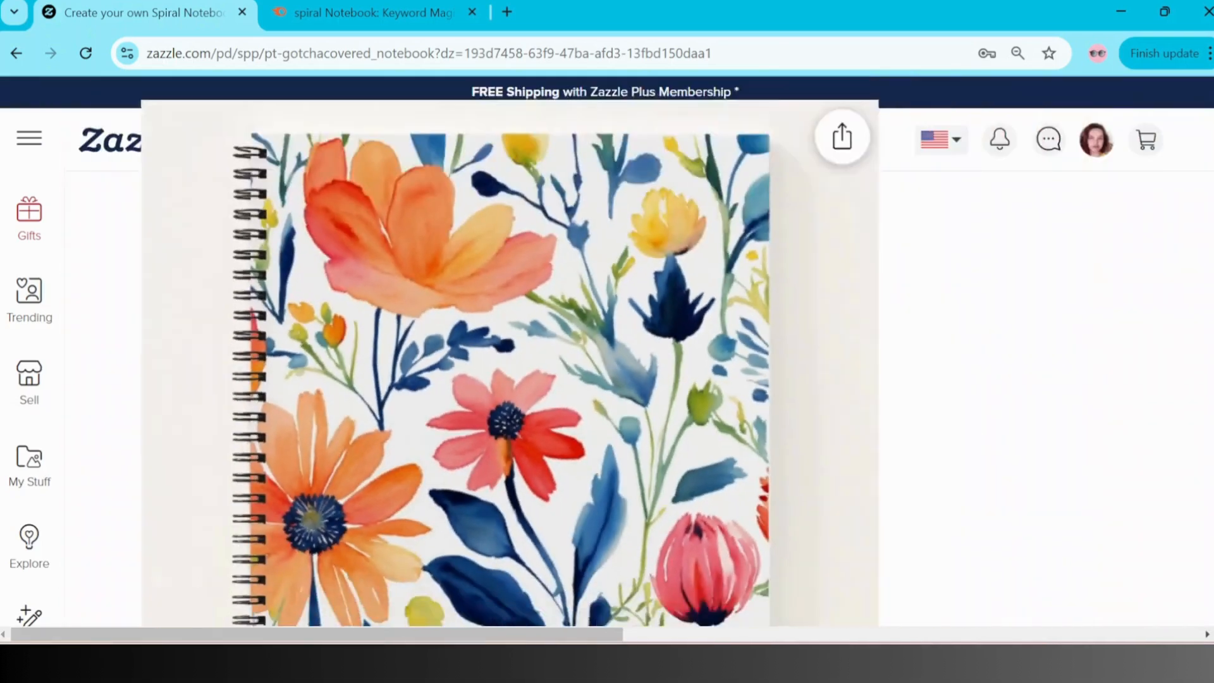
Start posting the finished notebook for sale and enter the product title "Watercolor Floral Spiral Bound Notebooks".
scroll(607, 380, "down", 2)
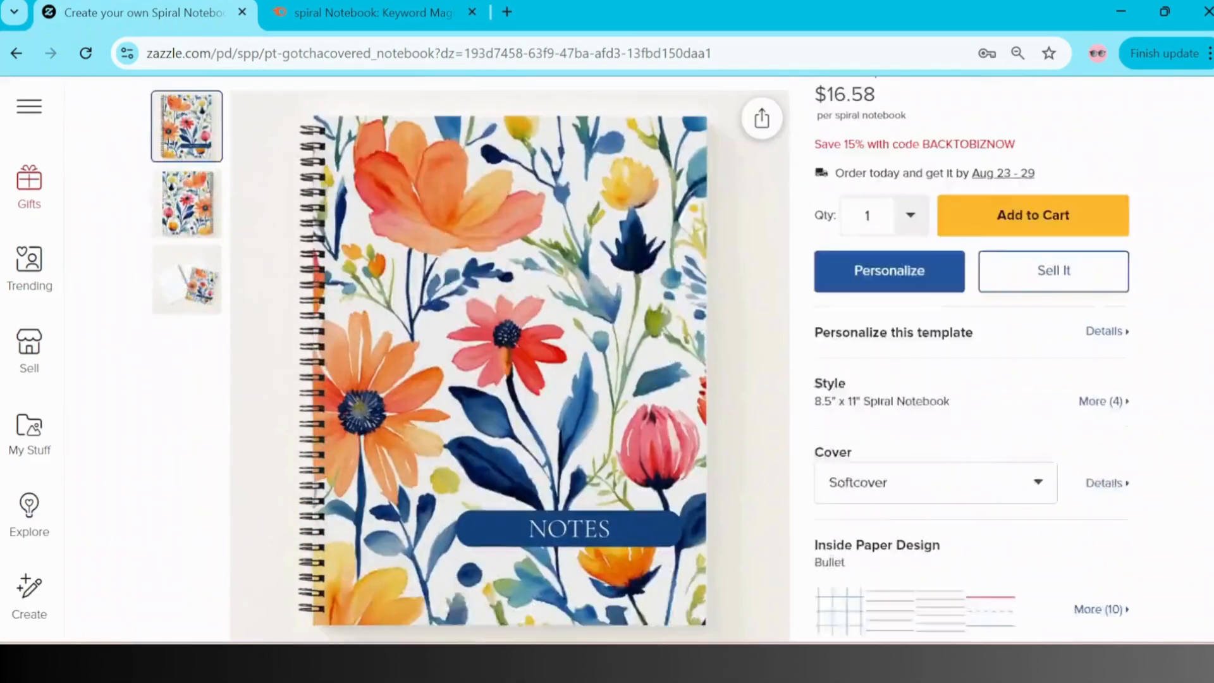
left_click(1081, 285)
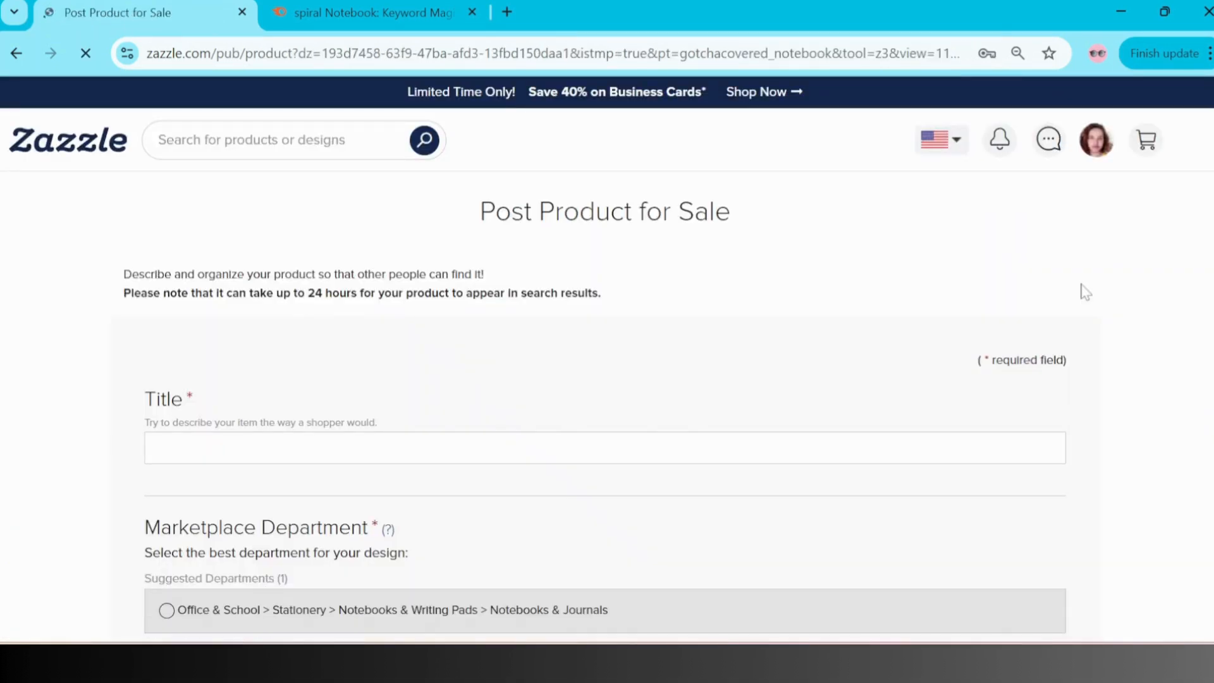
left_click(225, 447)
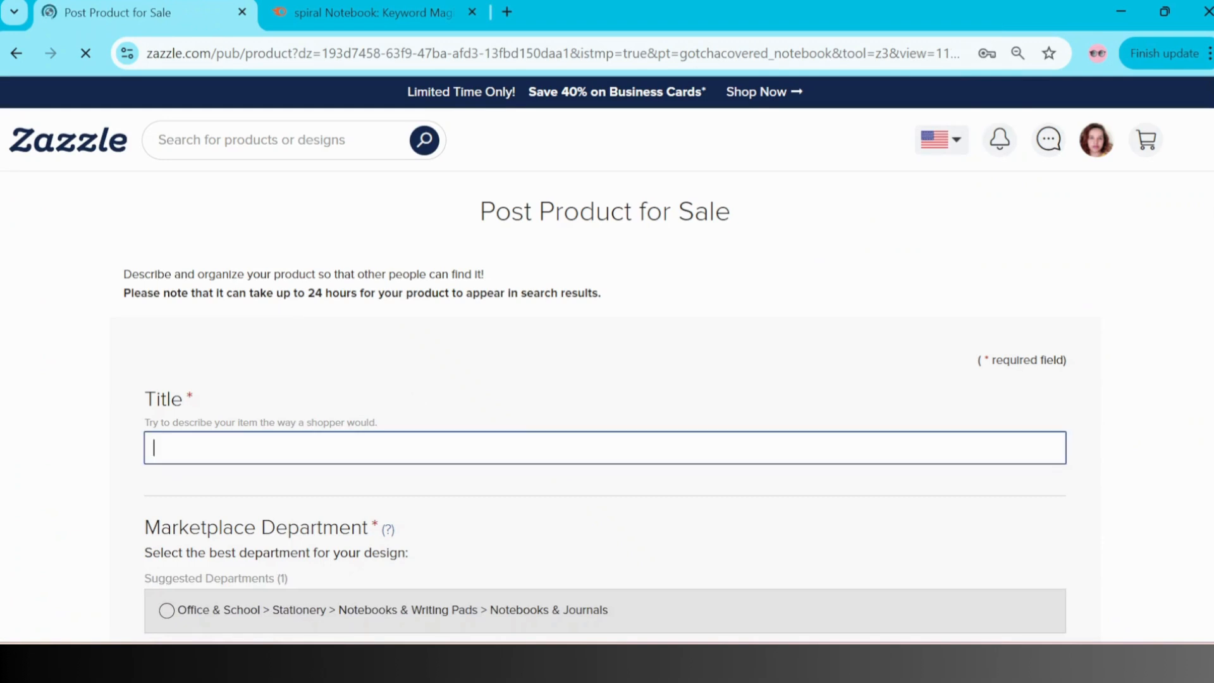
type("Watercolor ")
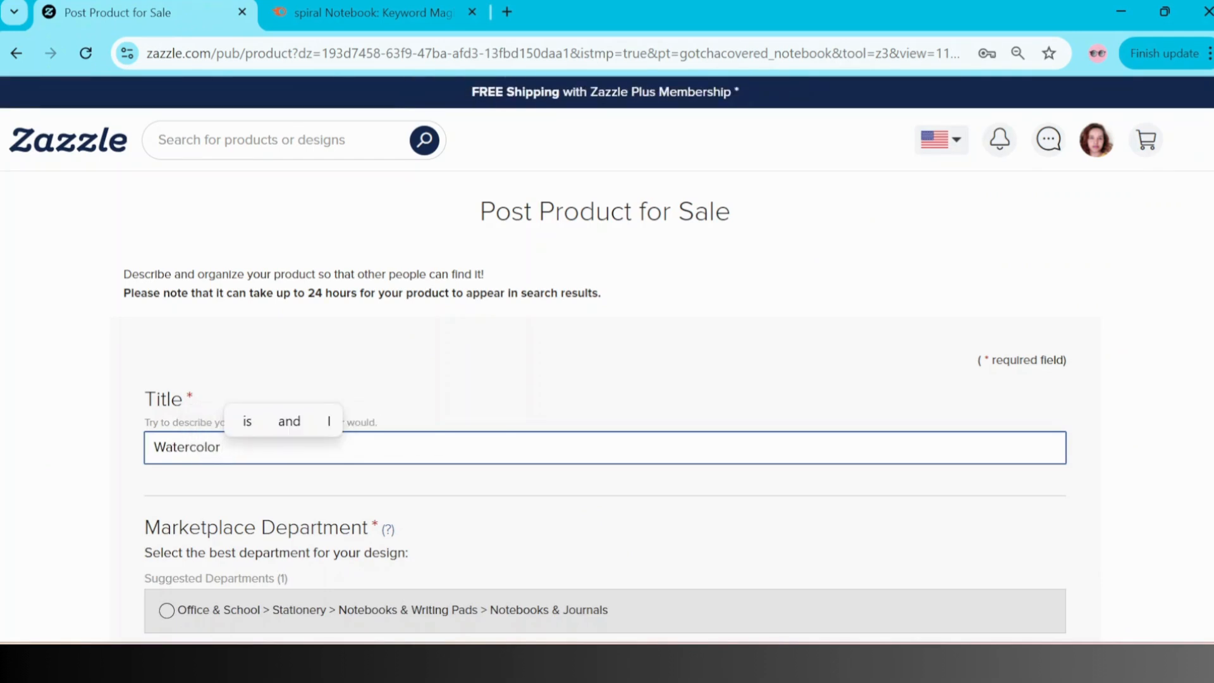
type("Flo")
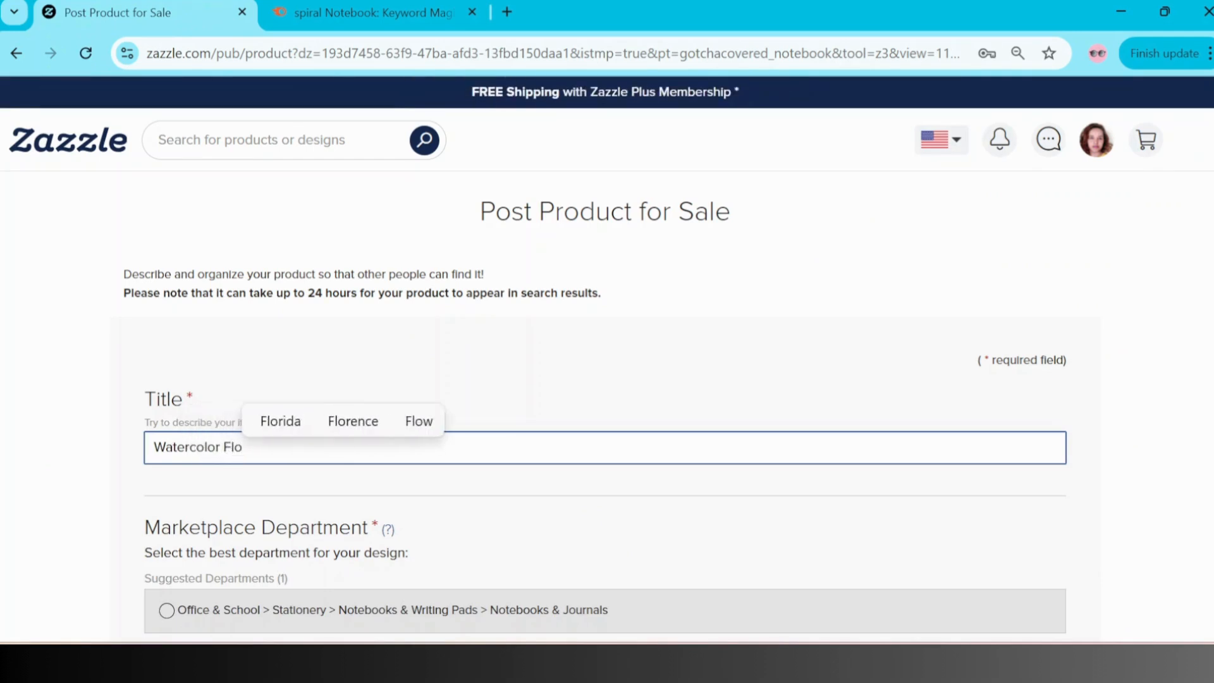
type("ral ")
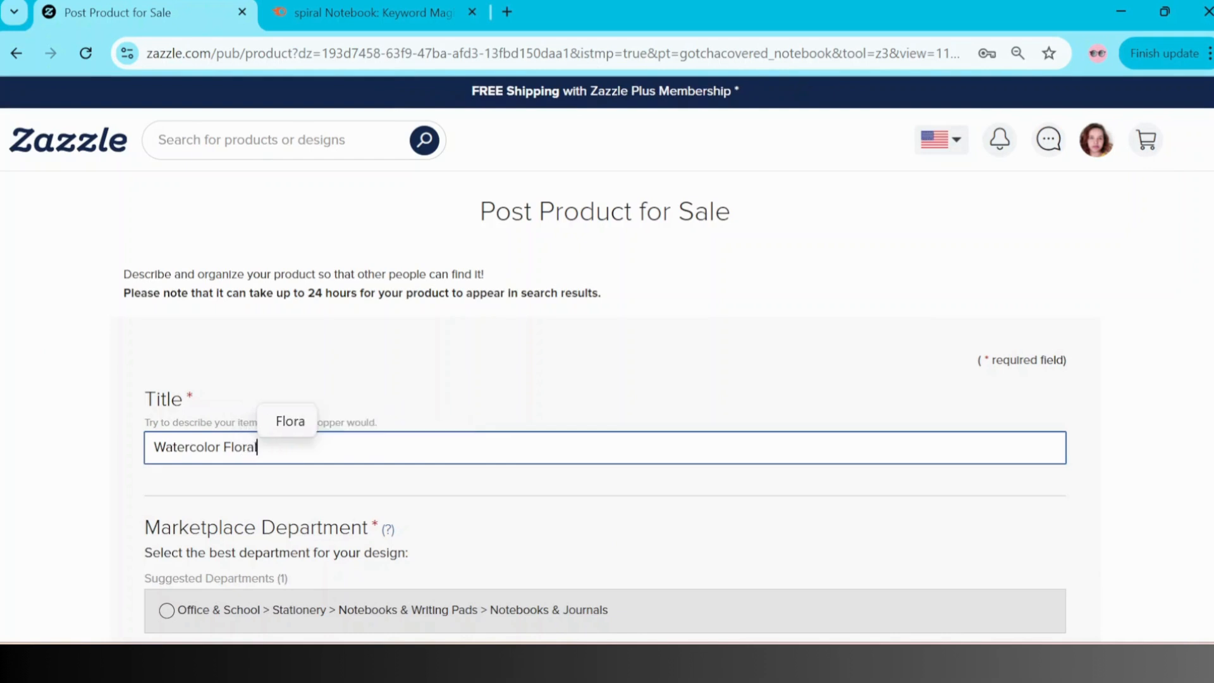
type("S")
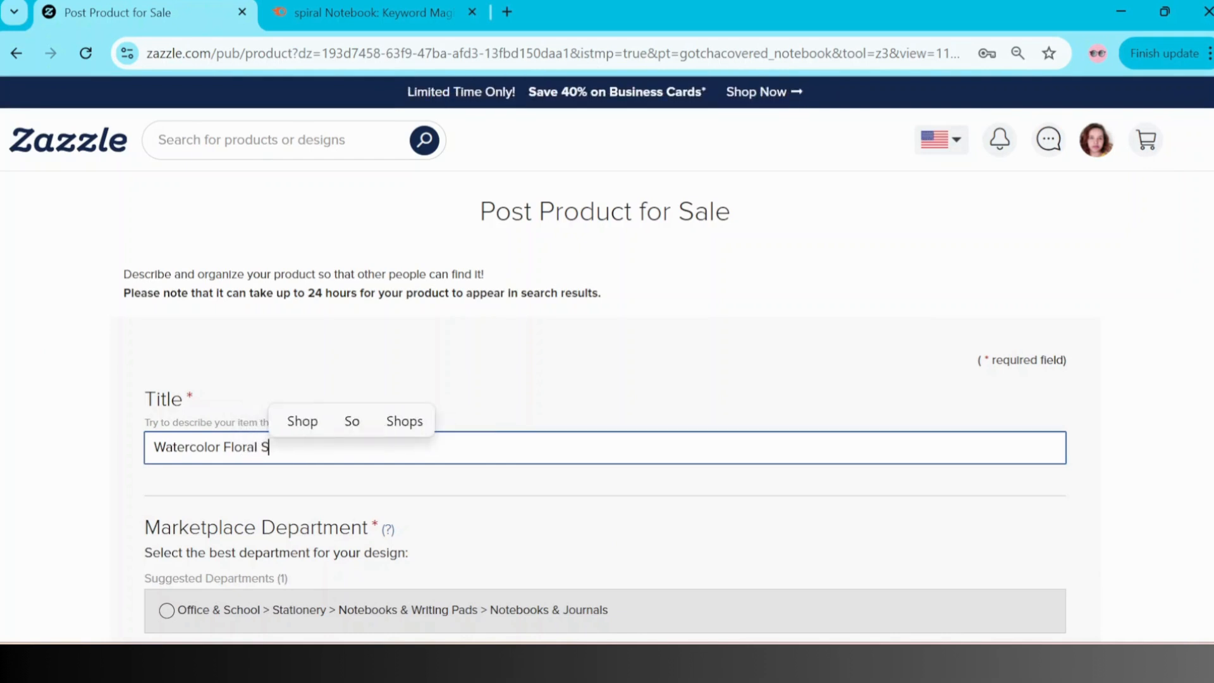
type("piral ")
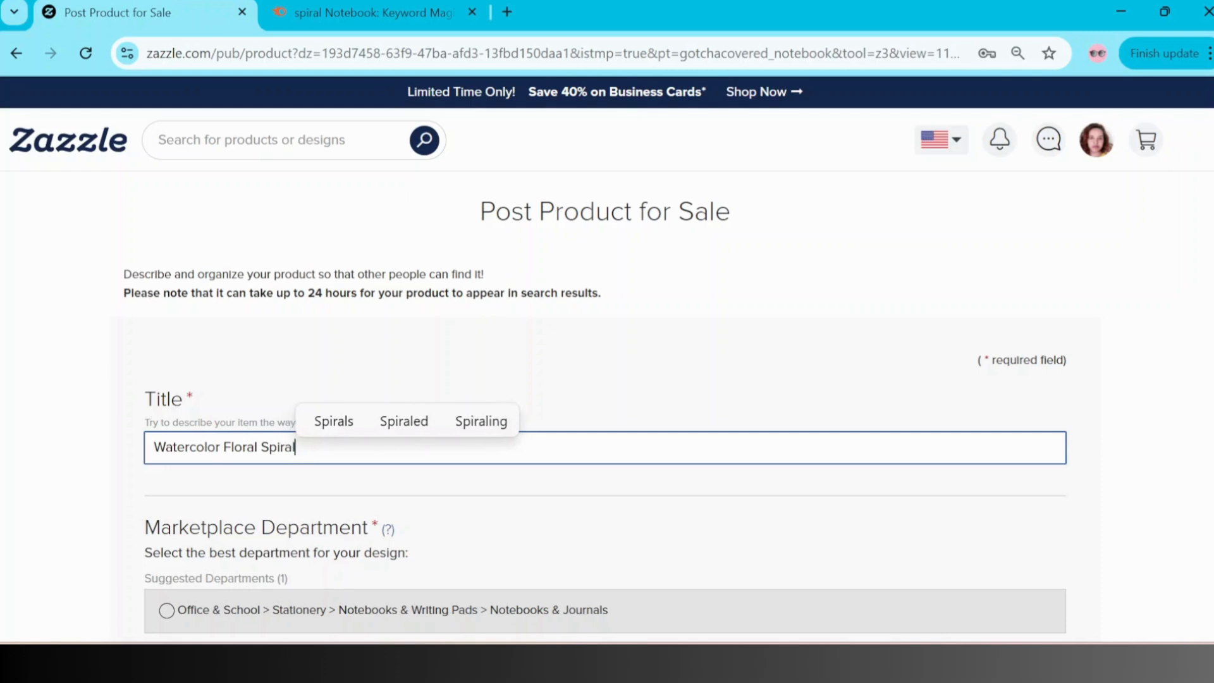
type("Bound")
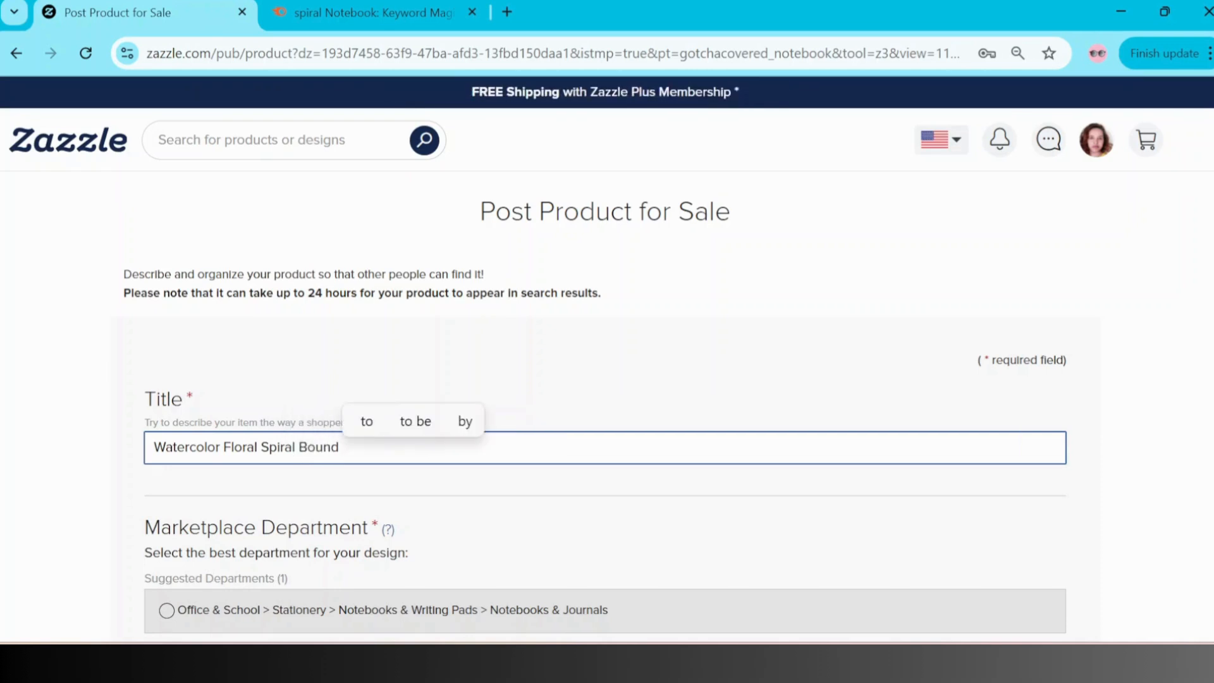
type(" Notebooks")
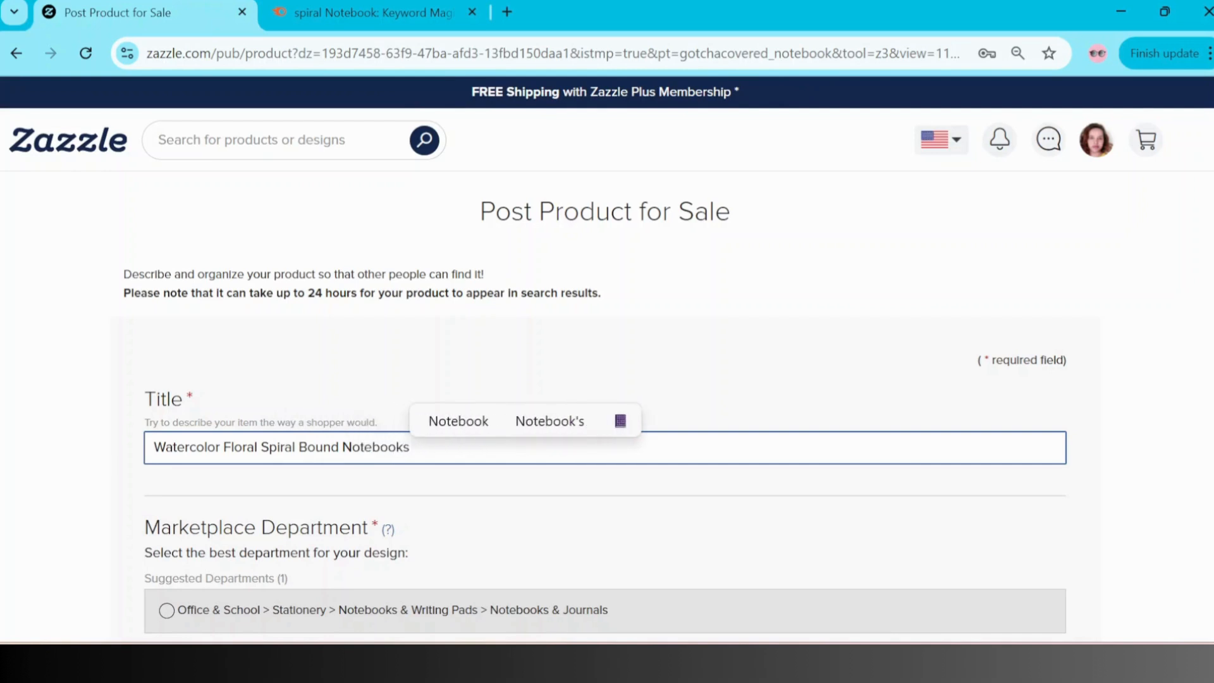
left_click(348, 483)
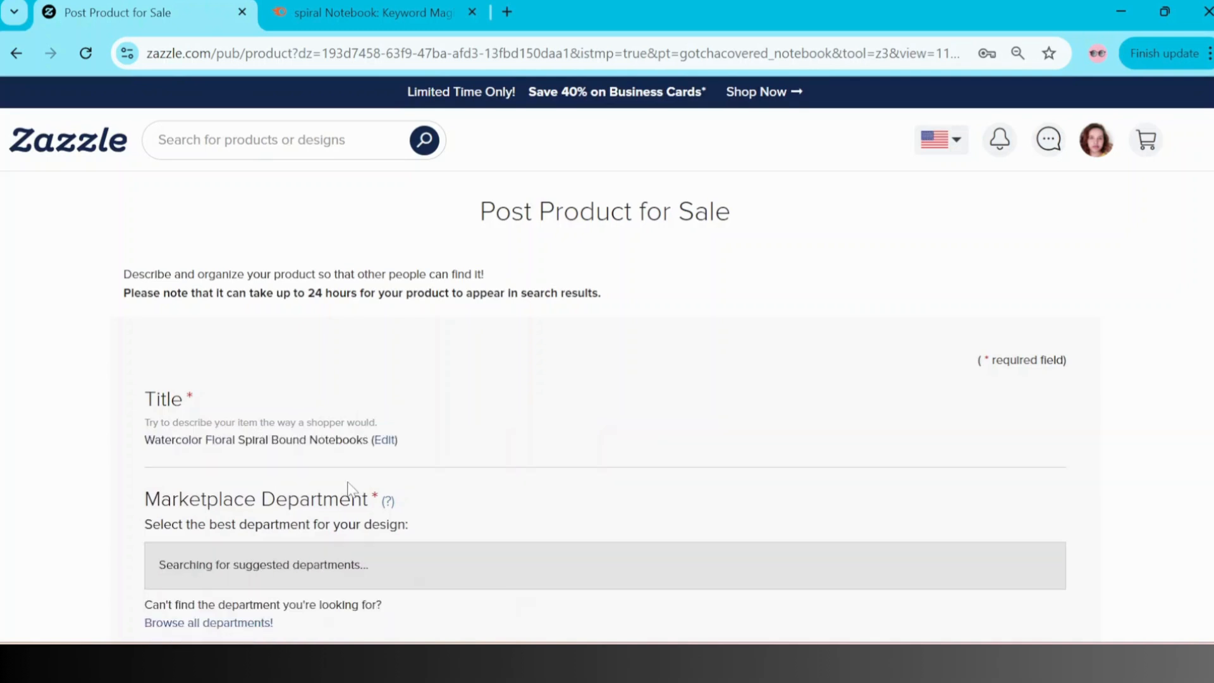
Reopen the product title for editing.
left_click(384, 441)
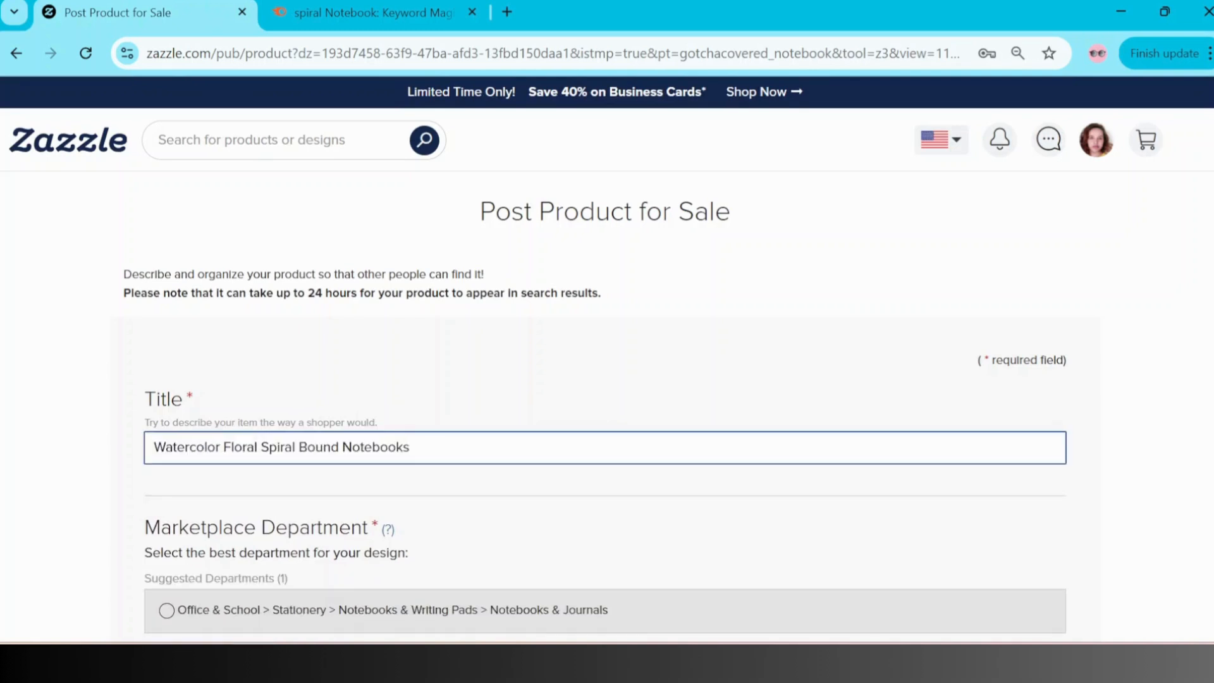